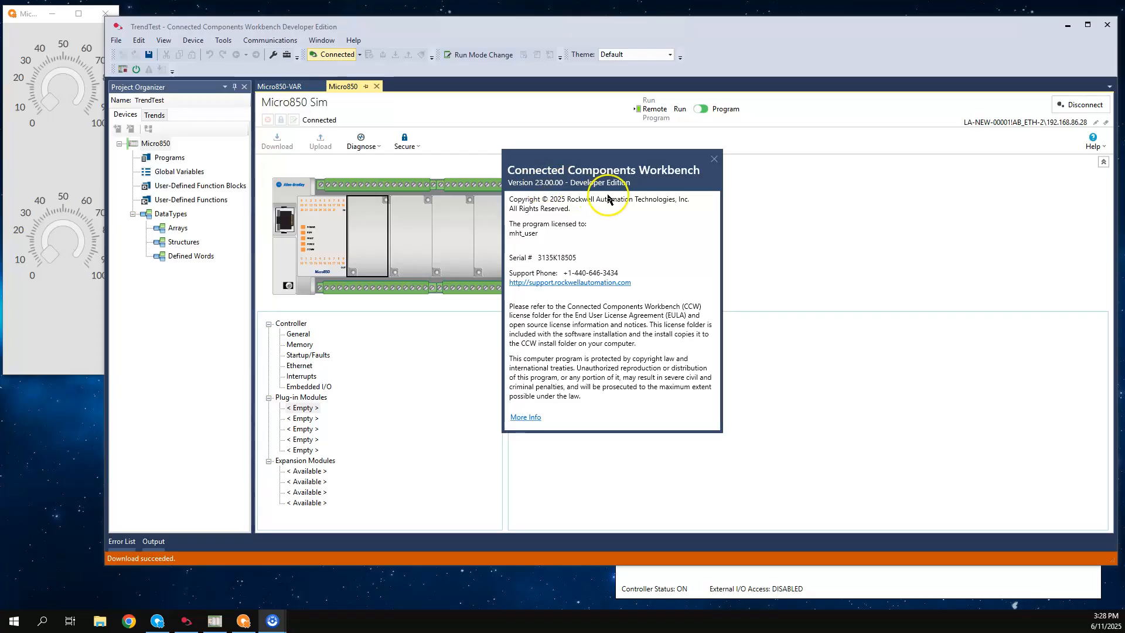
Close the version information and show the Micro850 controller's global variables
{"action": "left_click", "coordinate": [714, 159]}
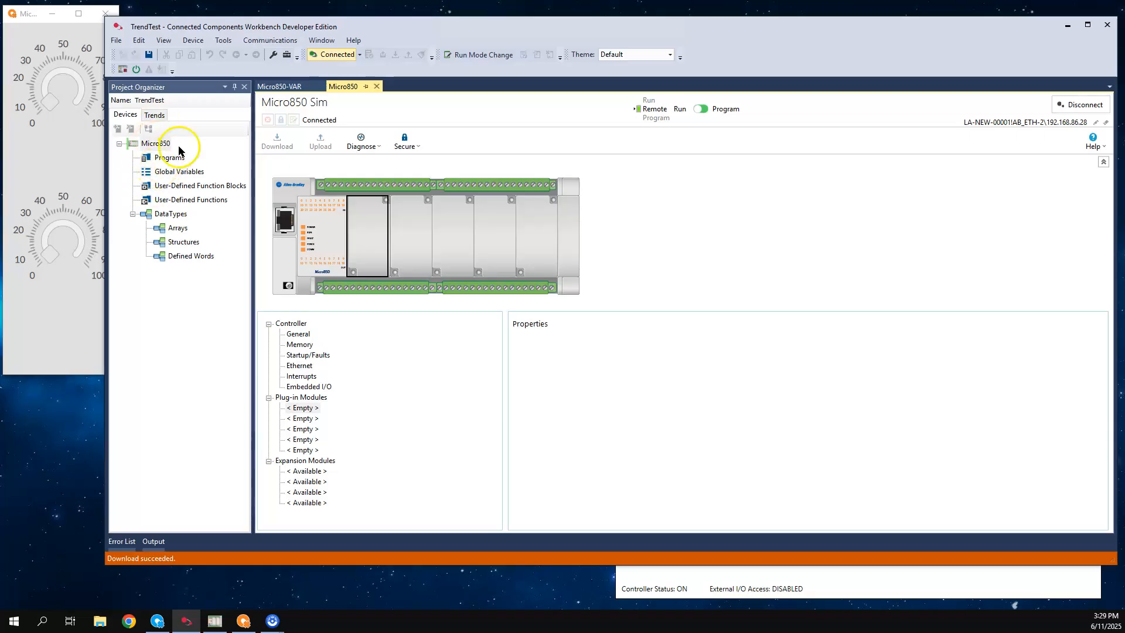
{"action": "left_click", "coordinate": [277, 90]}
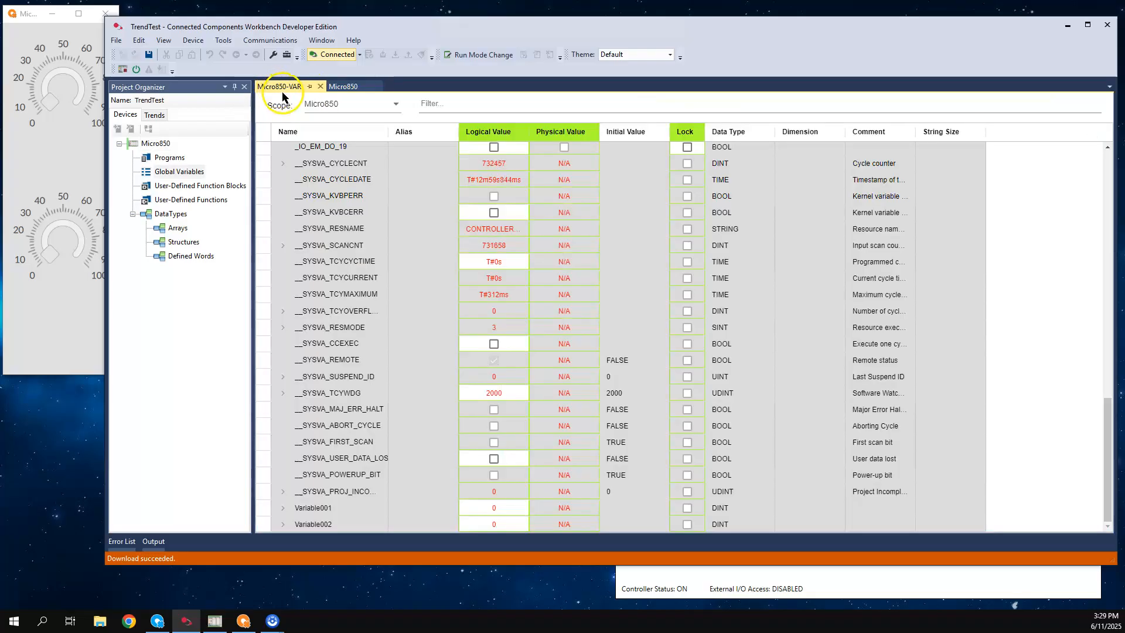
Bring the Micro800 Simulator window forward to check the controller status, and minimize it
{"action": "left_click", "coordinate": [759, 577]}
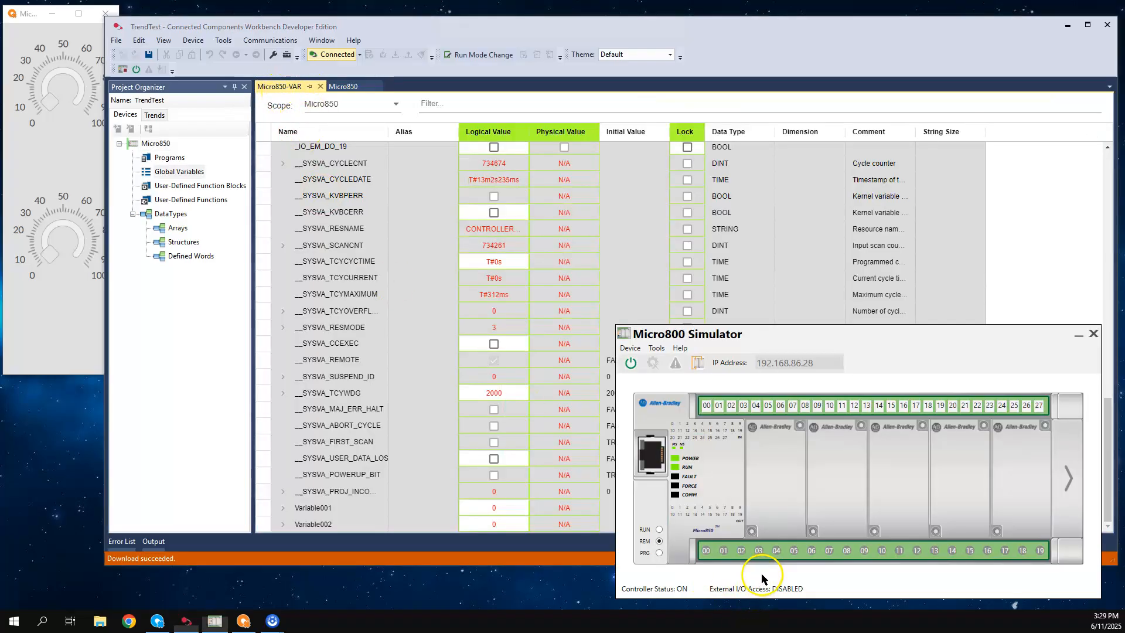
{"action": "left_click_drag", "start_coordinate": [853, 335], "coordinate": [849, 333]}
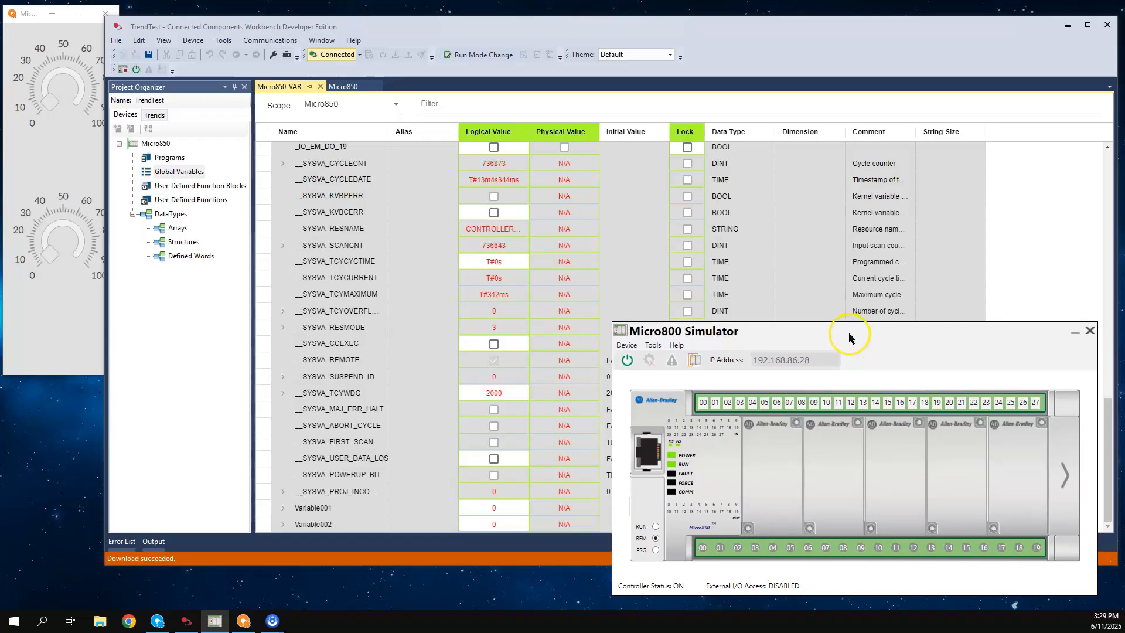
{"action": "left_click", "coordinate": [1075, 331]}
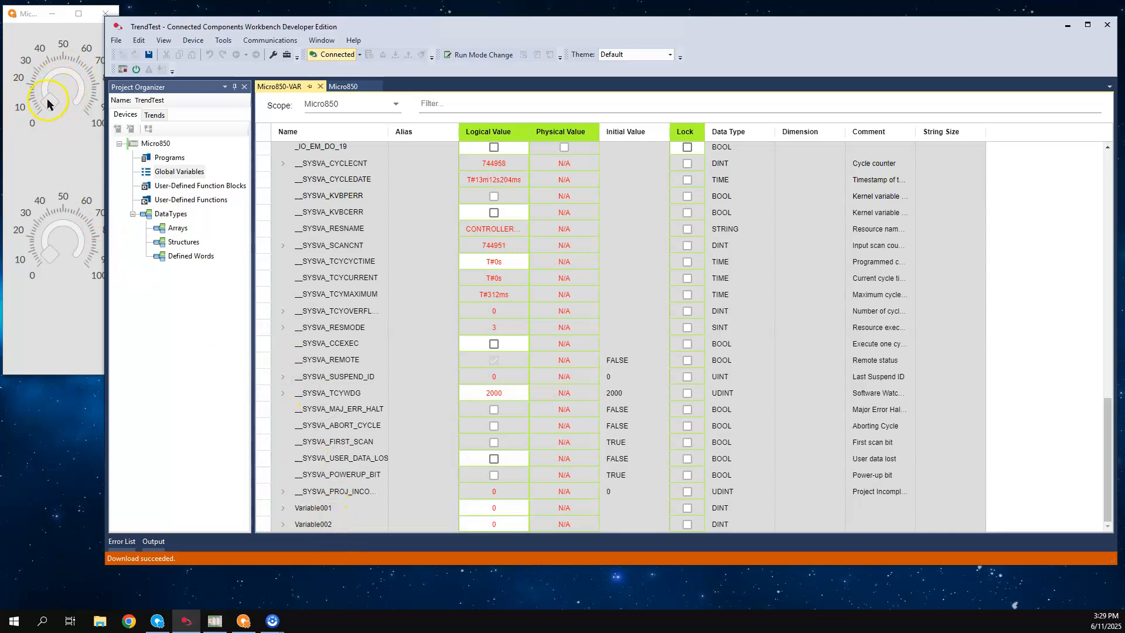
Turn the two knobs in the separate dial window to set Variable001 to 43 and Variable002 to 44, and return to the TrendTest project
{"action": "left_click_drag", "start_coordinate": [50, 100], "coordinate": [56, 75]}
{"action": "mouse_move", "coordinate": [51, 252]}
{"action": "left_mouse_down"}
{"action": "mouse_move", "coordinate": [48, 230]}
{"action": "mouse_move", "coordinate": [68, 230]}
{"action": "mouse_move", "coordinate": [57, 237]}
{"action": "left_mouse_up"}
{"action": "left_click", "coordinate": [425, 26]}
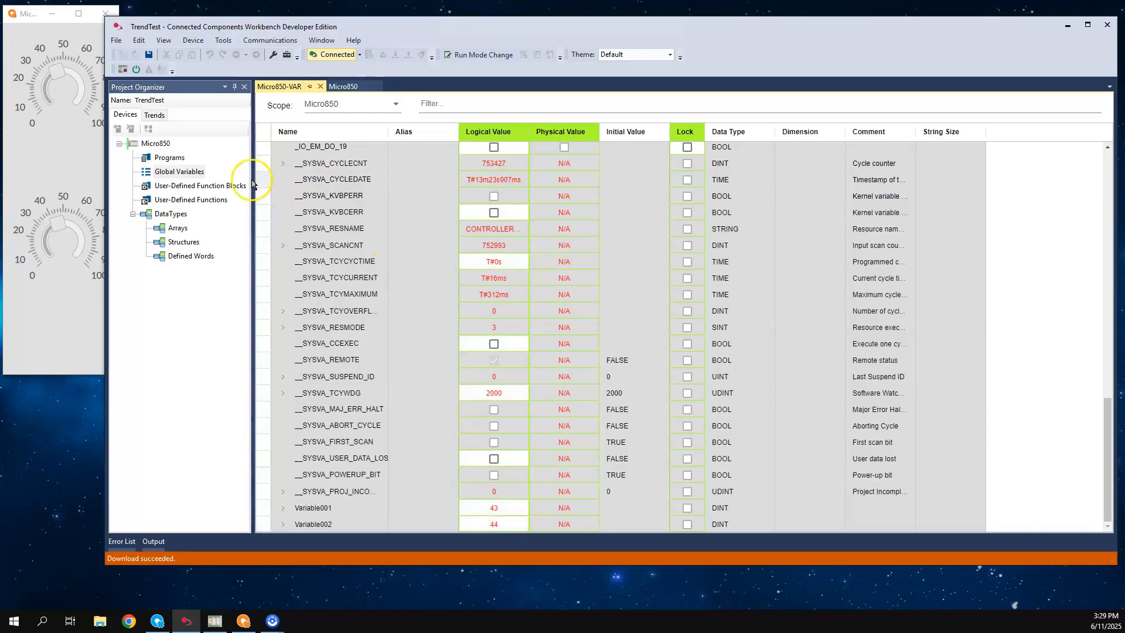
Add a new trend to the project with Variable001 and Variable002 from the Micro850 global variables as traces
{"action": "left_click", "coordinate": [156, 116]}
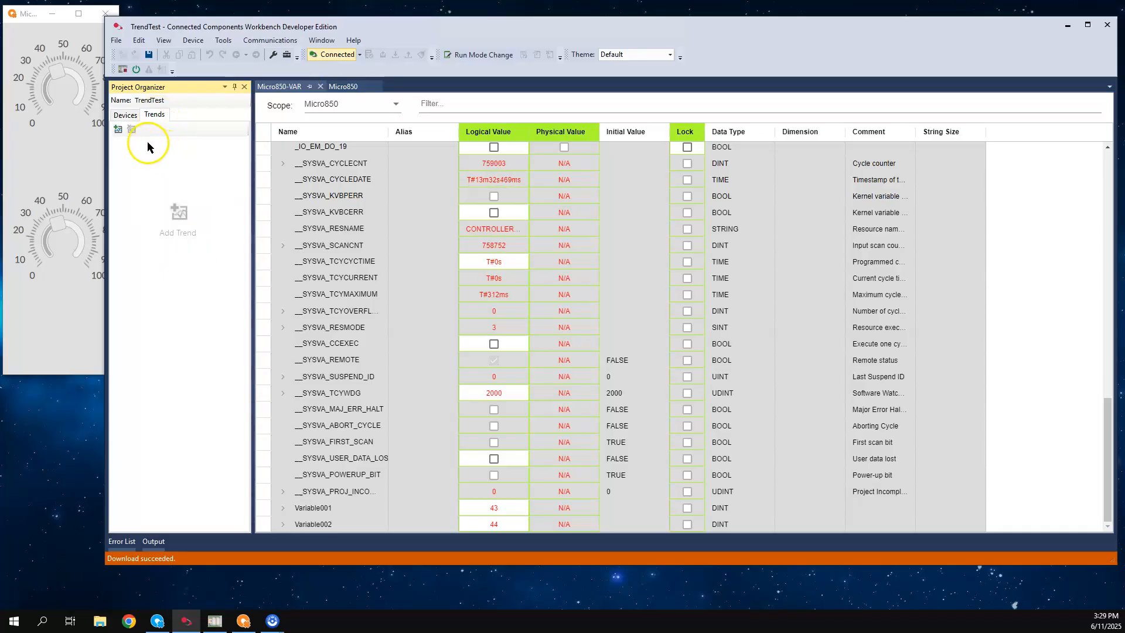
{"action": "left_click", "coordinate": [119, 130]}
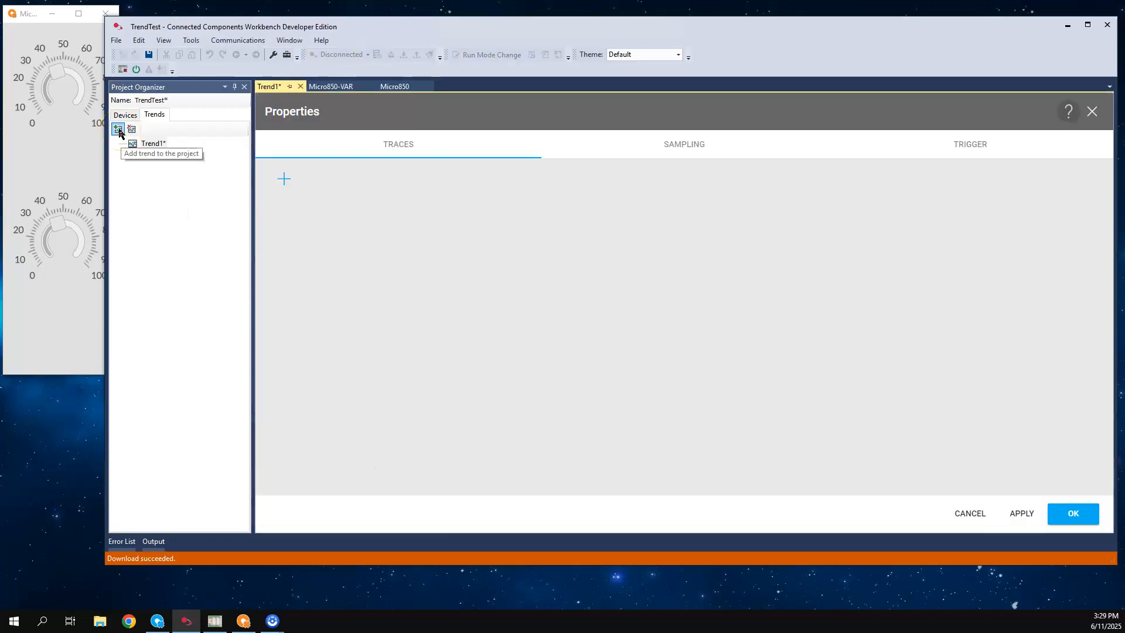
{"action": "left_click", "coordinate": [283, 181]}
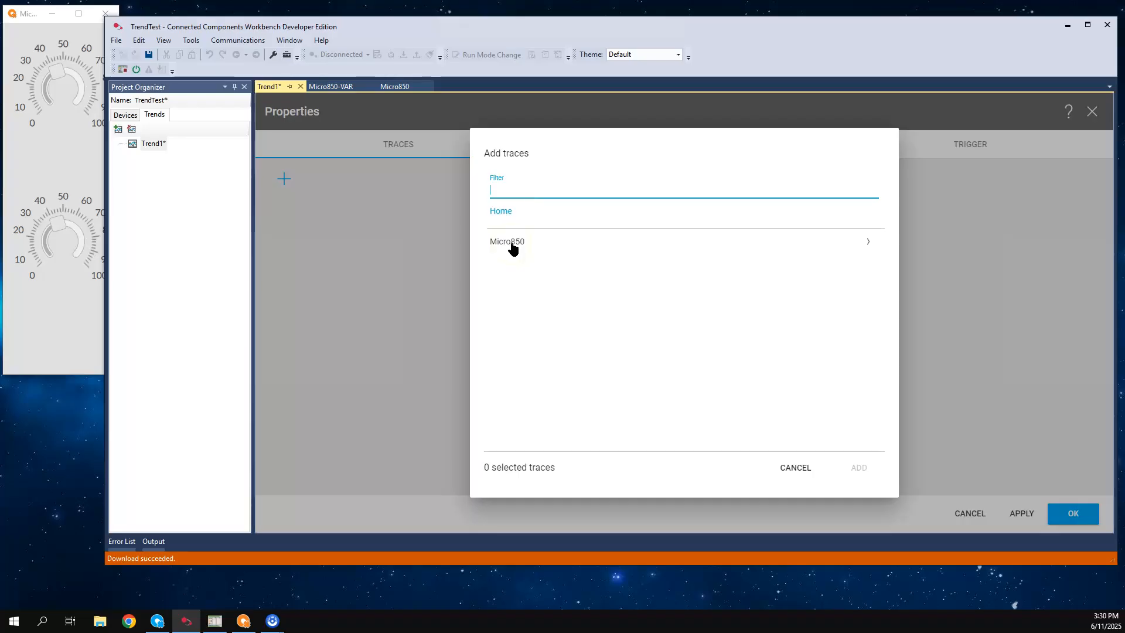
{"action": "left_click", "coordinate": [867, 243]}
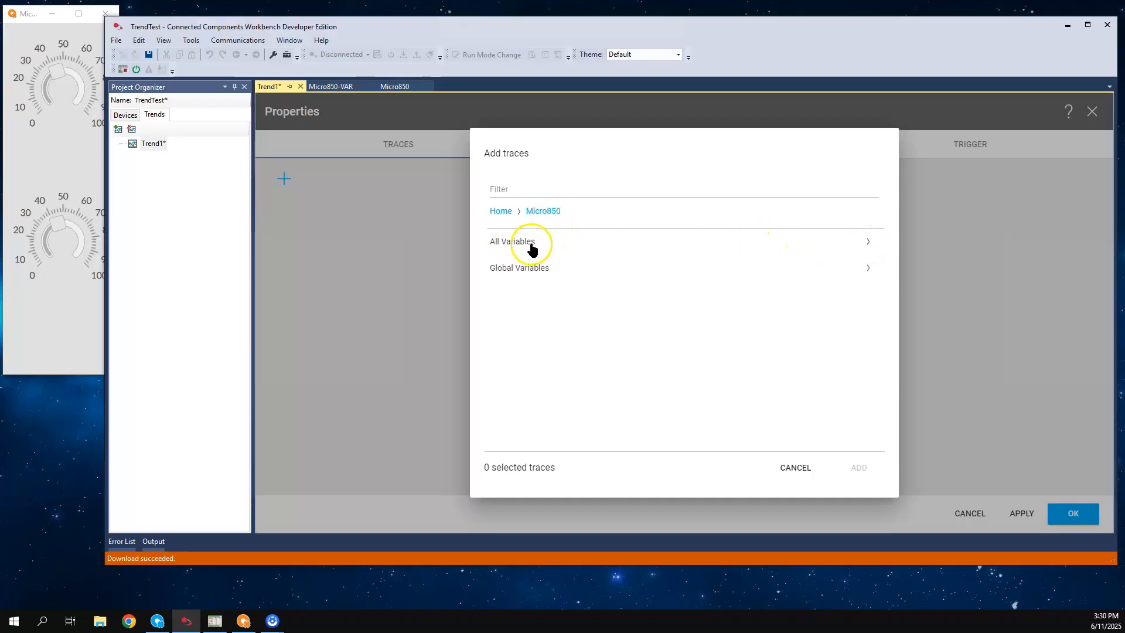
{"action": "left_click", "coordinate": [869, 271]}
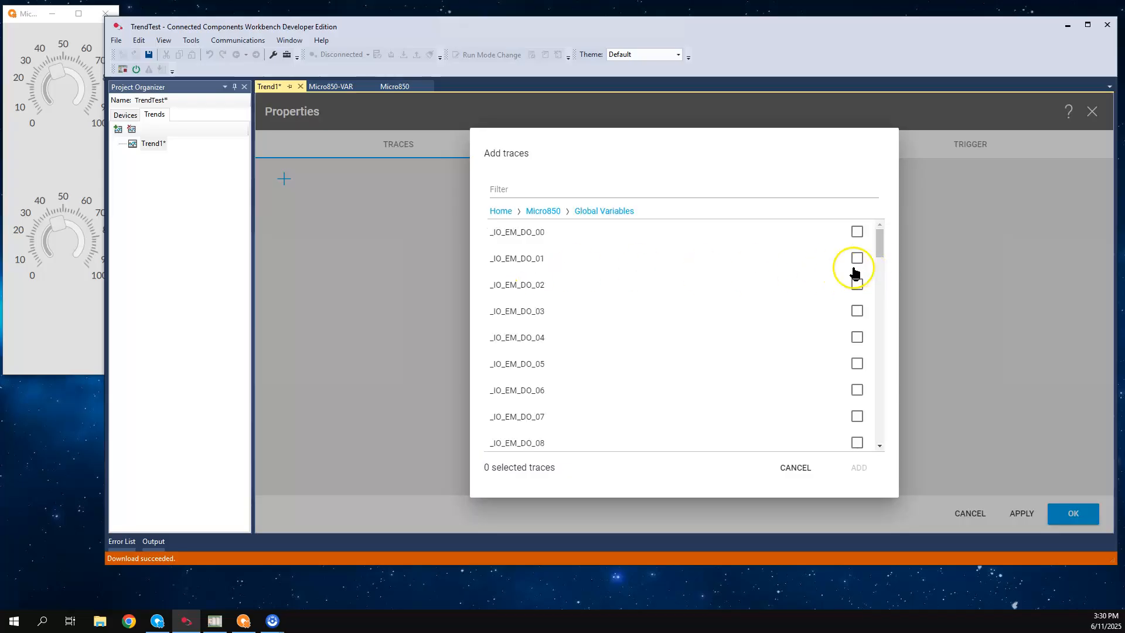
{"action": "scroll", "coordinate": [603, 257], "scroll_direction": "down", "scroll_amount": 3}
{"action": "scroll", "coordinate": [605, 259], "scroll_direction": "down", "scroll_amount": 12}
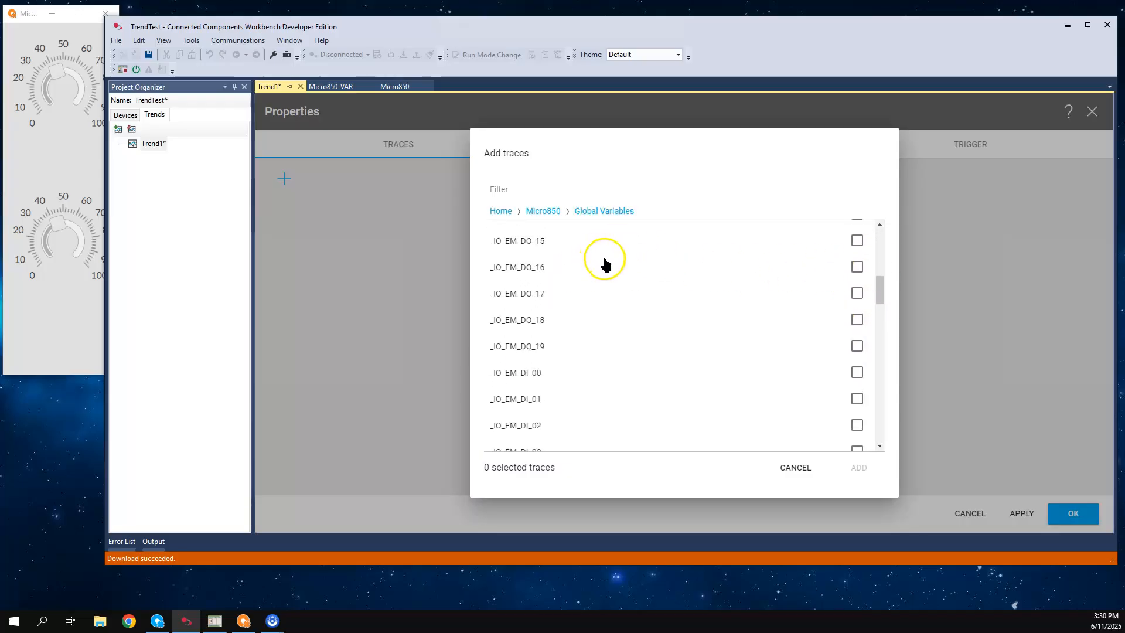
{"action": "scroll", "coordinate": [606, 274], "scroll_direction": "down", "scroll_amount": 8}
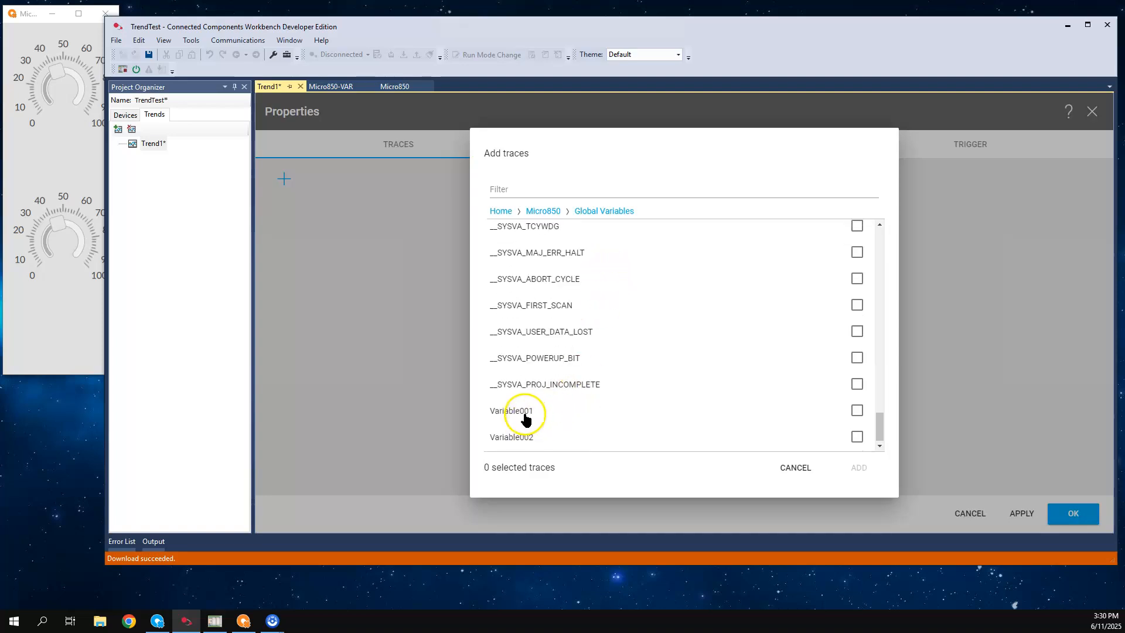
{"action": "left_click", "coordinate": [860, 417]}
{"action": "left_click", "coordinate": [856, 437]}
{"action": "left_click", "coordinate": [859, 467]}
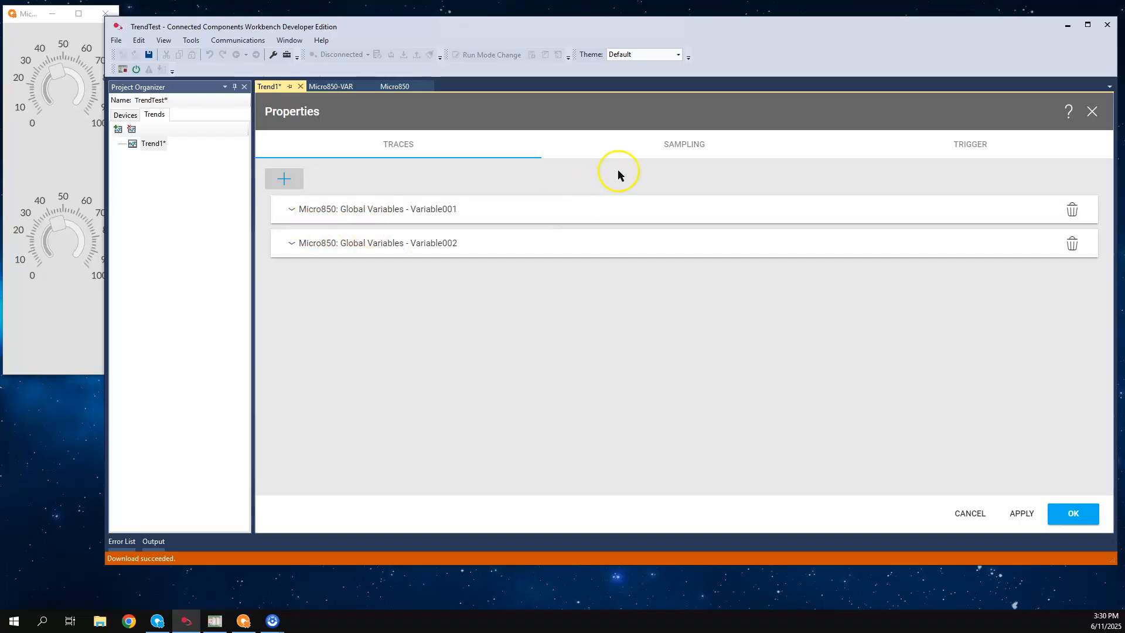
Review the trend's sampling settings, checking the sample rate units and the Time and Samples capture size options
{"action": "left_click", "coordinate": [677, 151]}
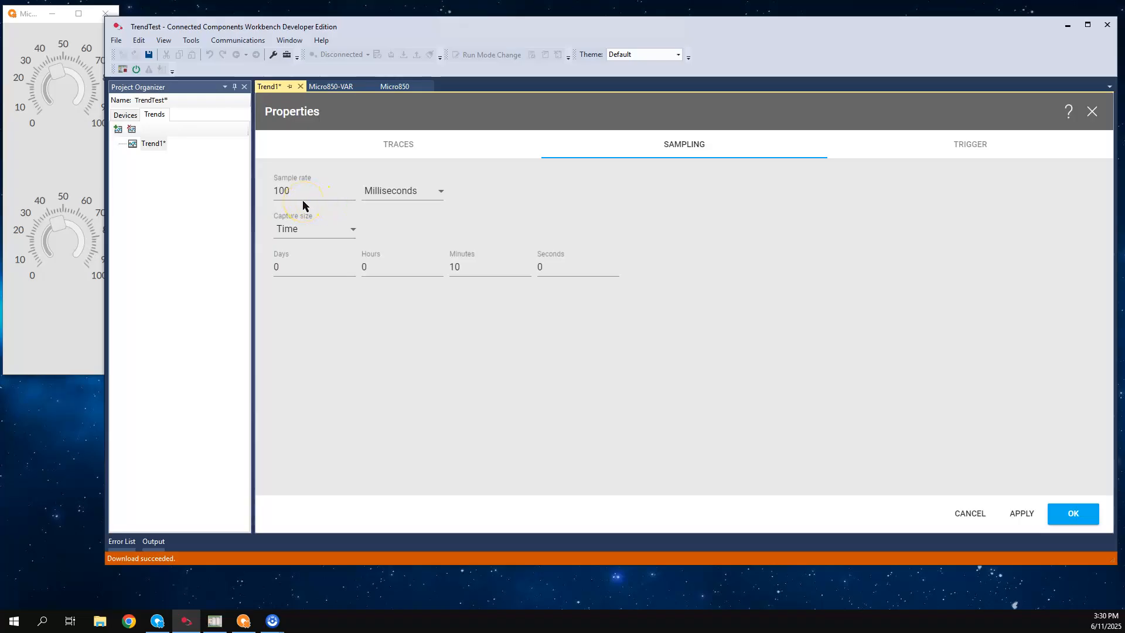
{"action": "left_click", "coordinate": [441, 195]}
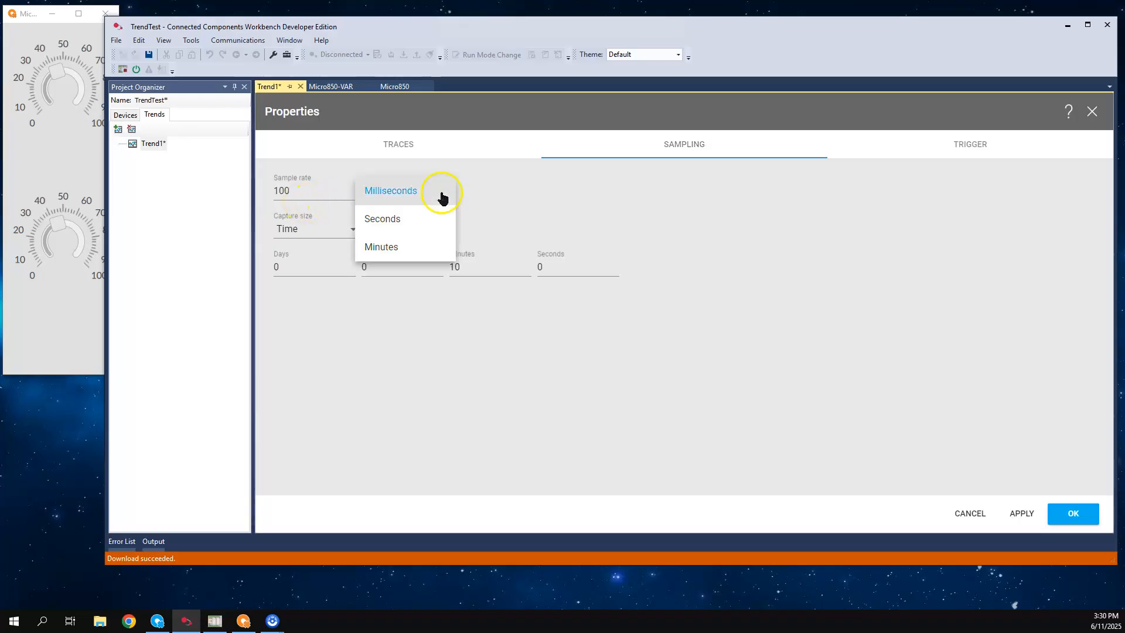
{"action": "left_click", "coordinate": [445, 194]}
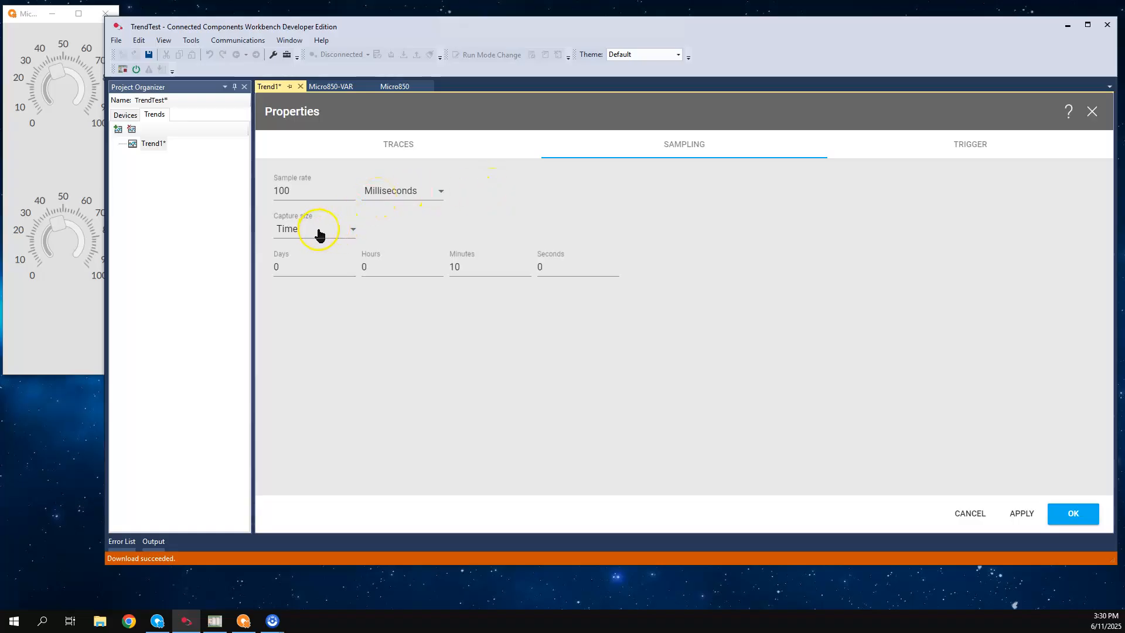
{"action": "left_click", "coordinate": [352, 233]}
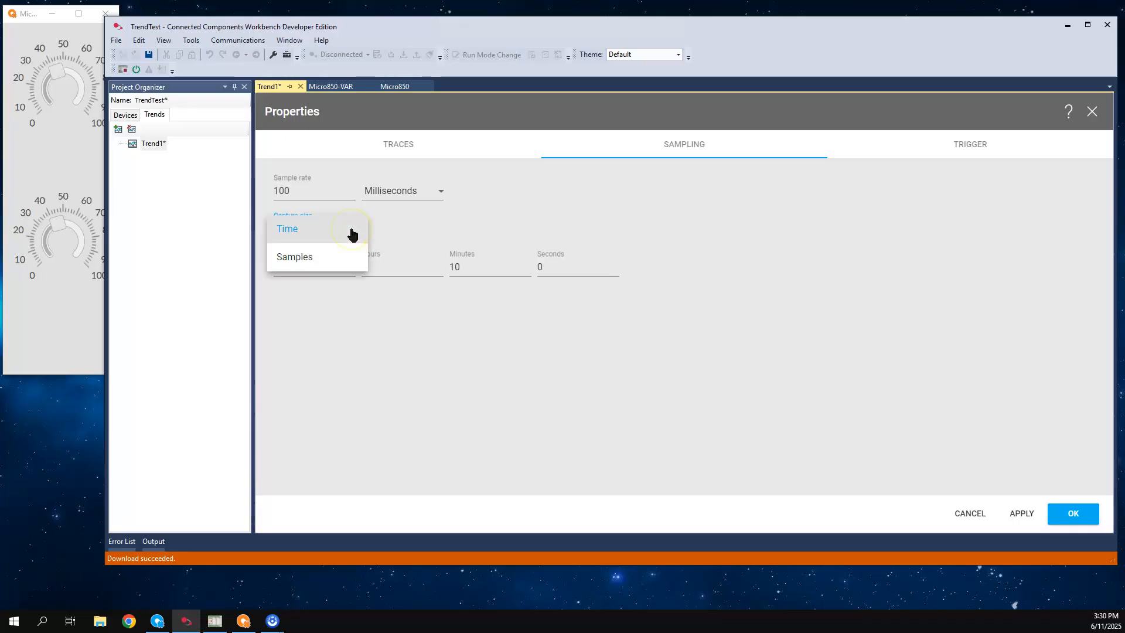
{"action": "left_click", "coordinate": [305, 256]}
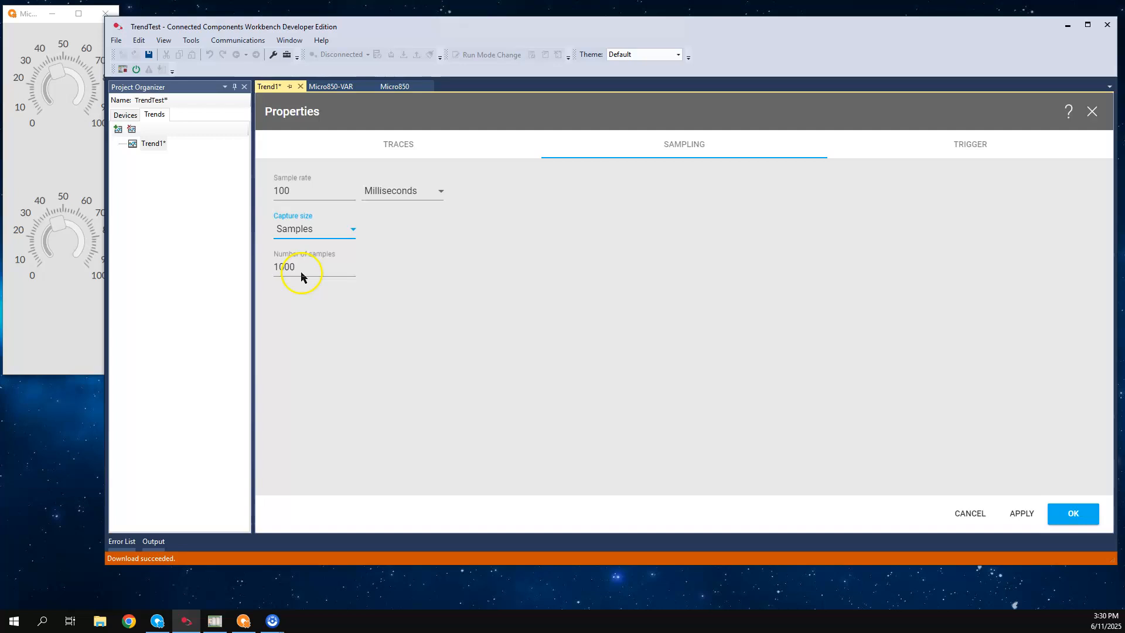
{"action": "left_click", "coordinate": [352, 235]}
{"action": "left_click", "coordinate": [296, 202]}
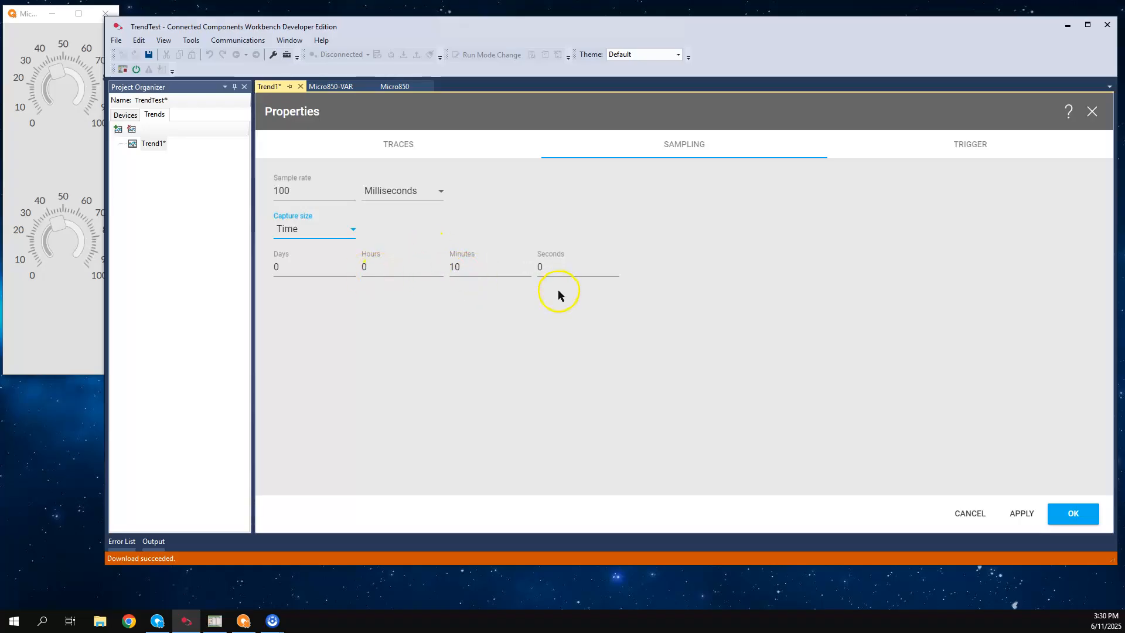
Check the trigger type options, keep Manual with overflow allowed, and confirm the trend properties
{"action": "left_click", "coordinate": [972, 148]}
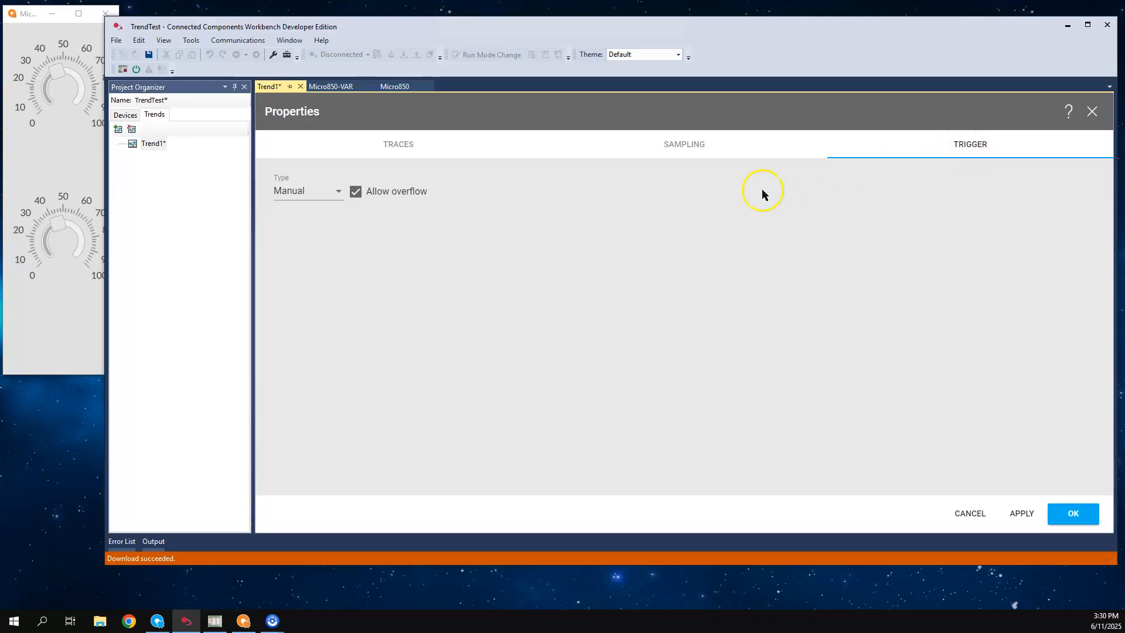
{"action": "left_click", "coordinate": [335, 191]}
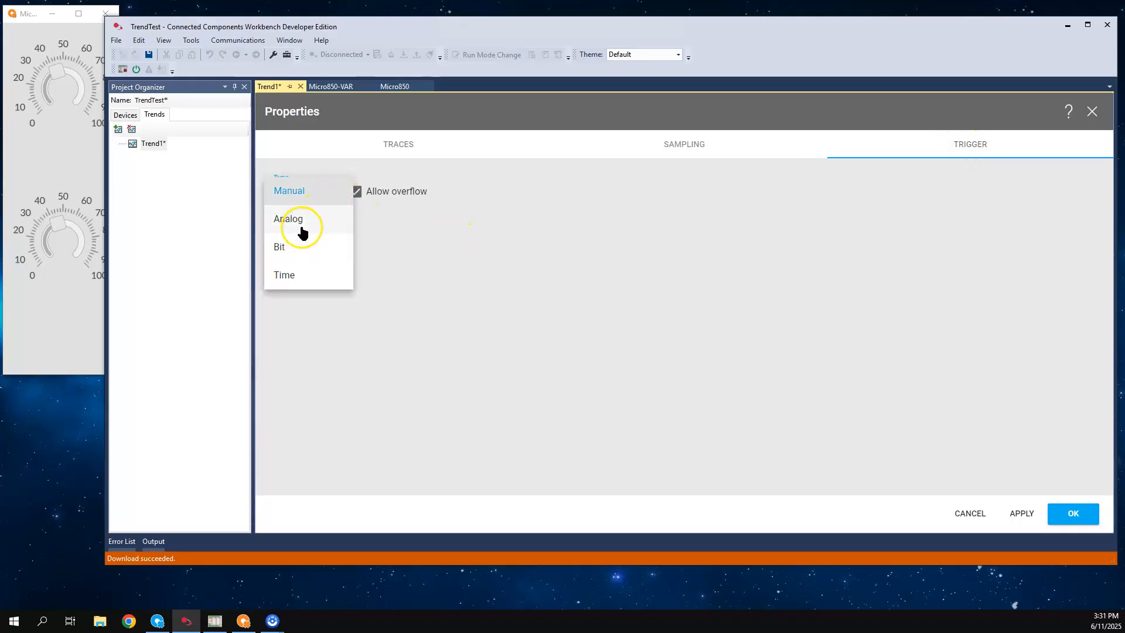
{"action": "left_click", "coordinate": [413, 240]}
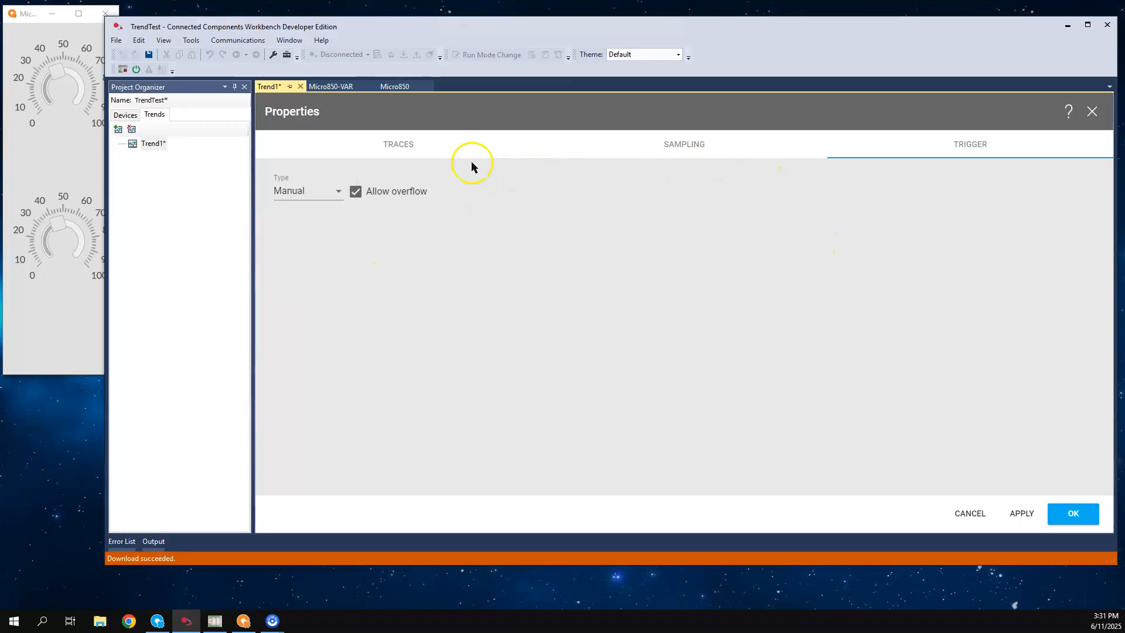
{"action": "left_click", "coordinate": [414, 151]}
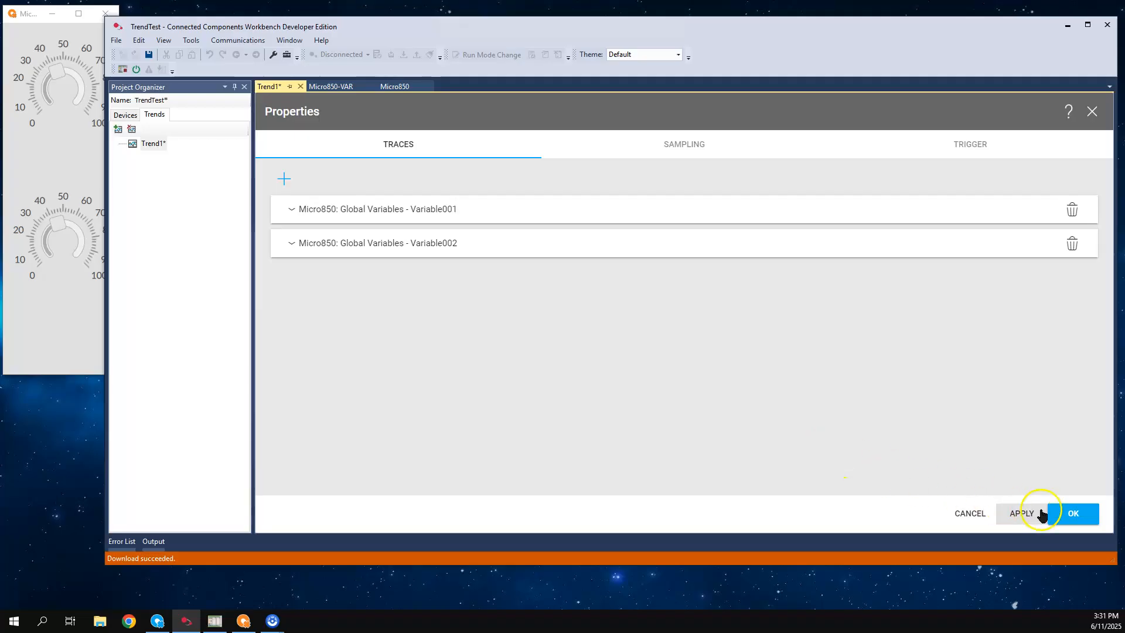
{"action": "left_click", "coordinate": [1072, 513]}
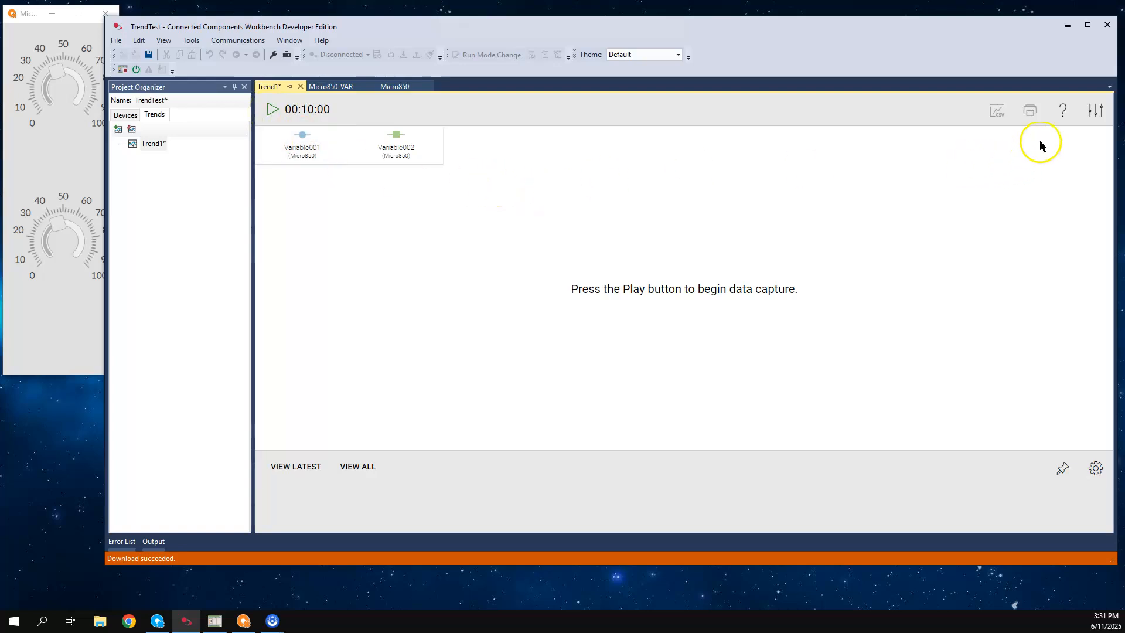
Reopen the trend properties to review the traces, close them, and check the export and print options
{"action": "left_click", "coordinate": [1095, 114]}
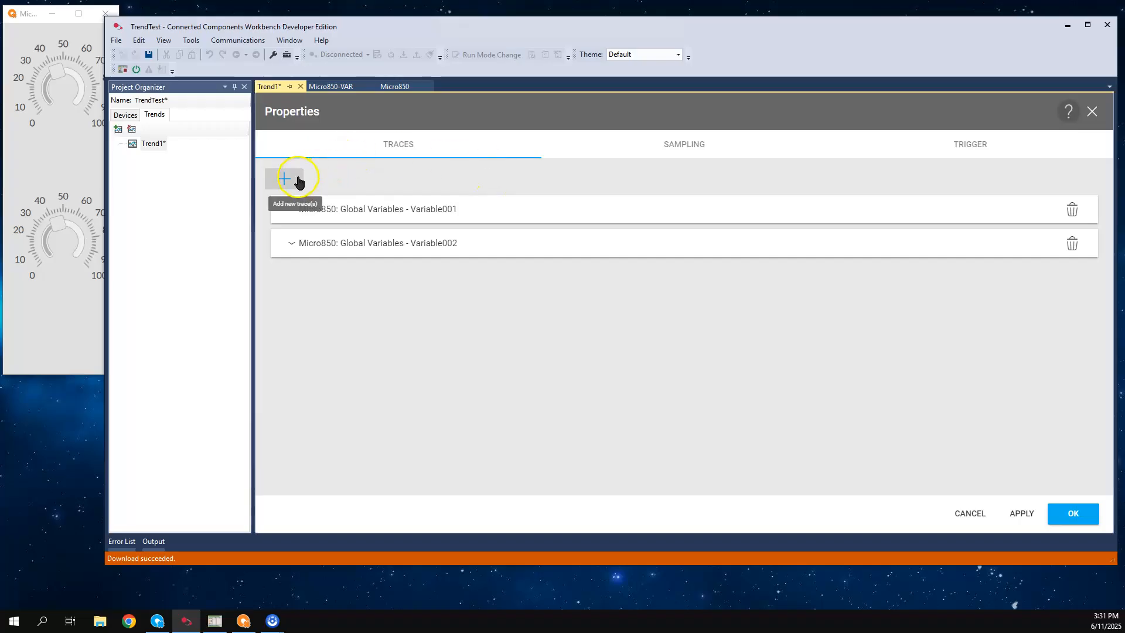
{"action": "left_click", "coordinate": [1074, 514]}
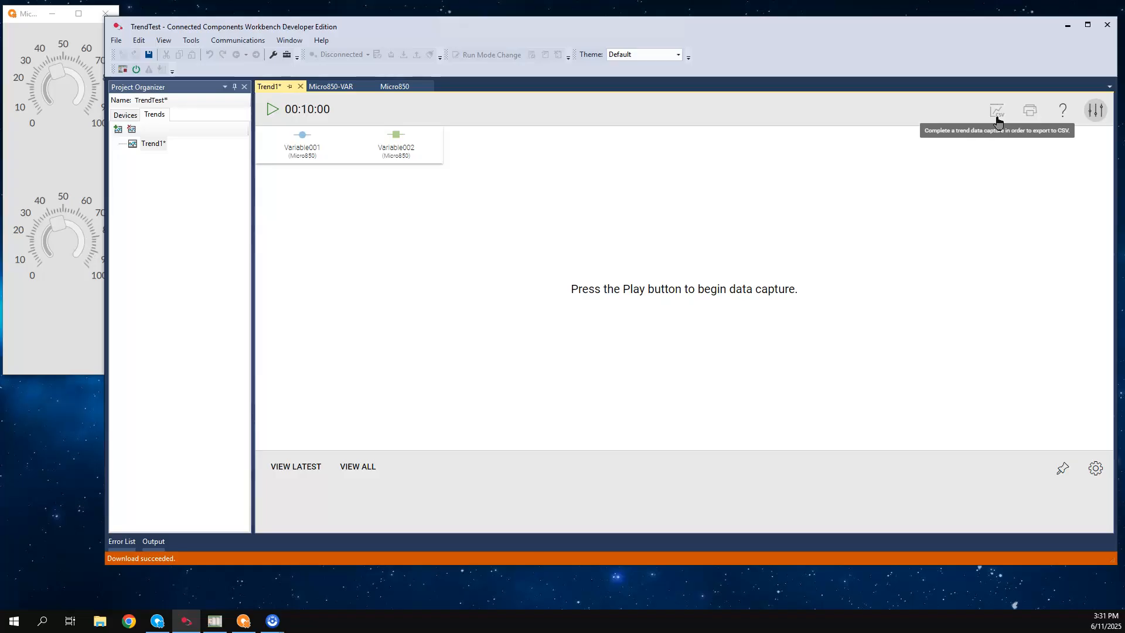
{"action": "left_click", "coordinate": [1027, 120]}
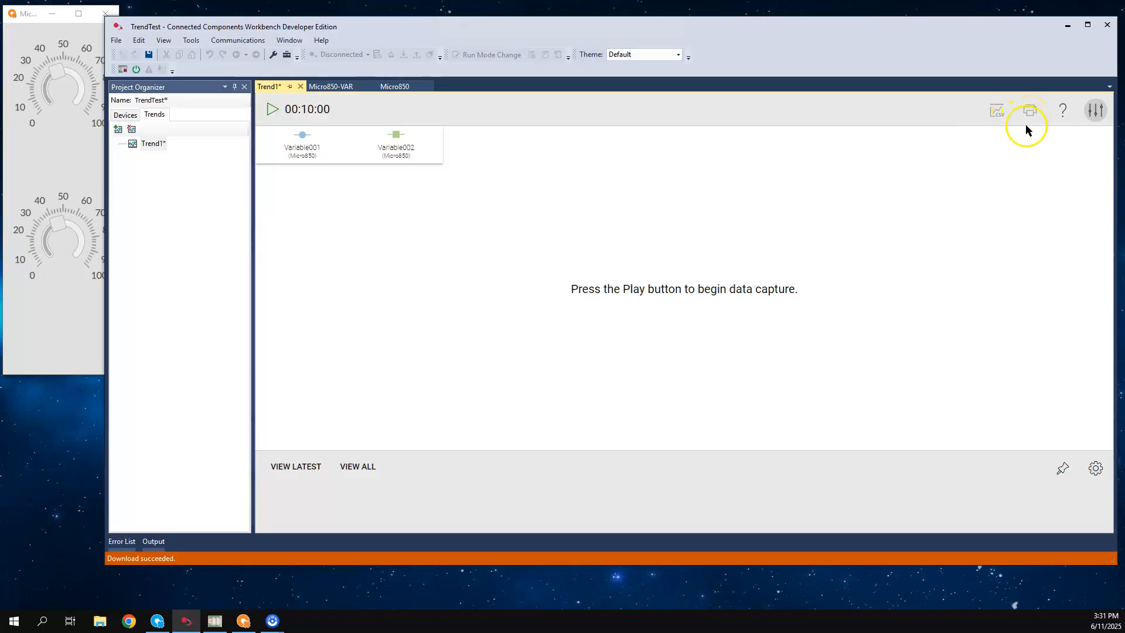
Examine the trend's display settings for the available Y-axis layouts and scaling modes, keeping Stacked and Automatic
{"action": "left_click", "coordinate": [1096, 468]}
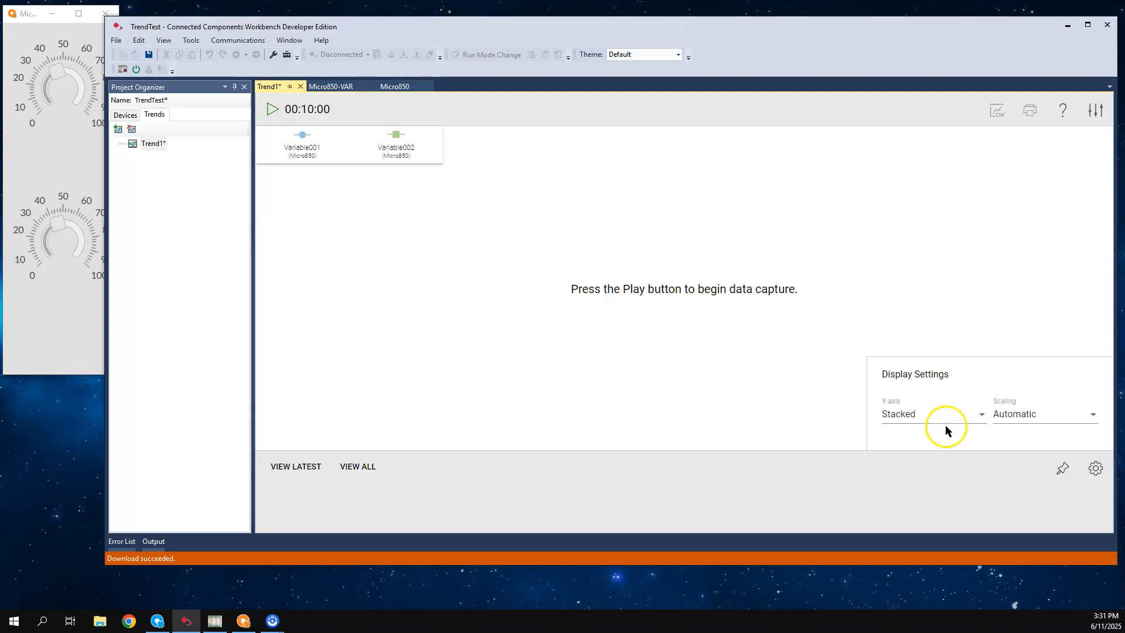
{"action": "left_click", "coordinate": [980, 417]}
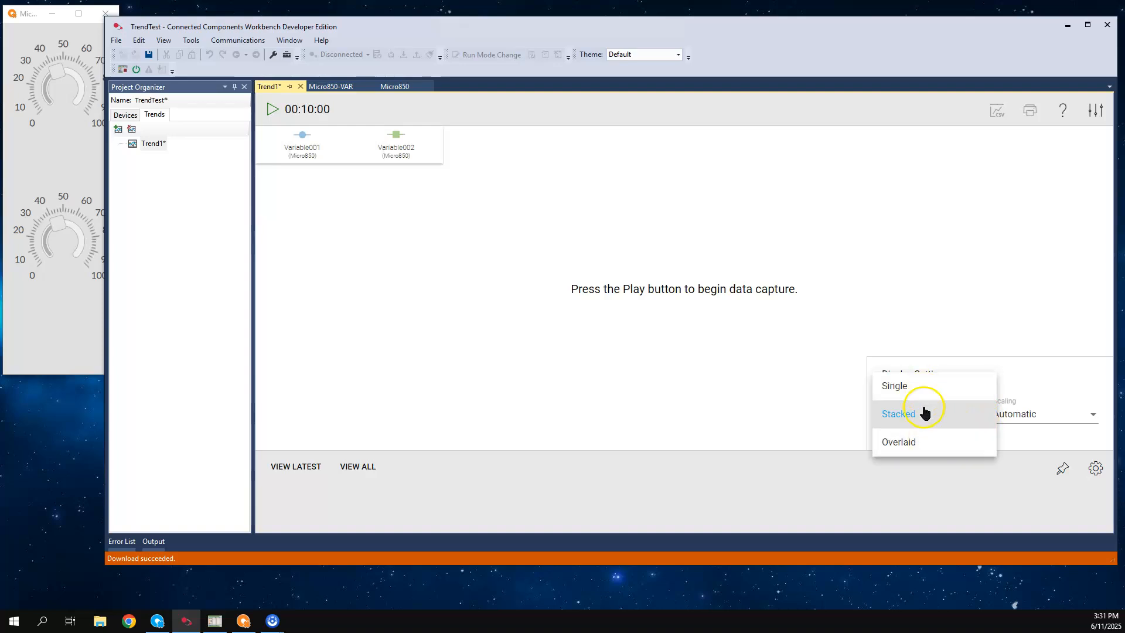
{"action": "left_click", "coordinate": [1004, 375]}
{"action": "left_click", "coordinate": [1095, 468]}
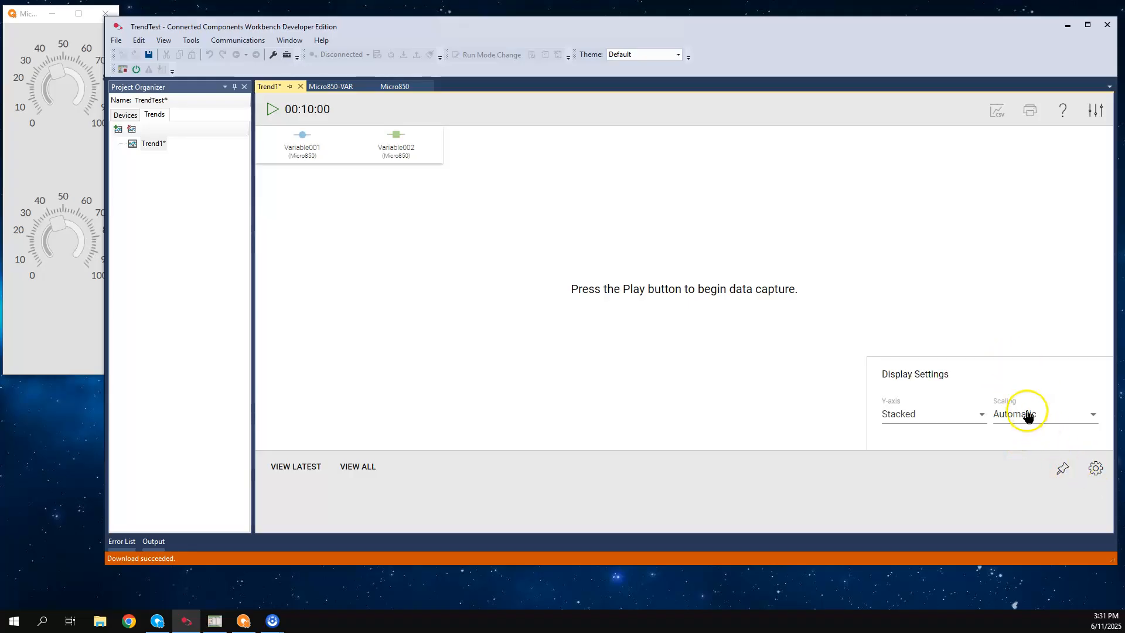
{"action": "left_click", "coordinate": [1091, 418]}
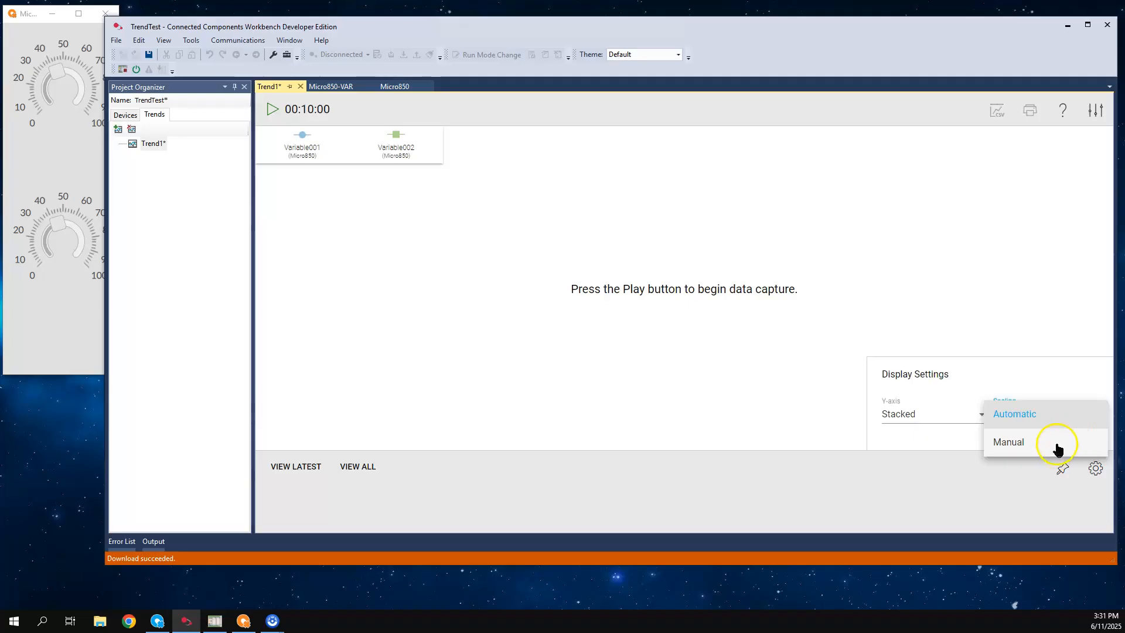
{"action": "left_click", "coordinate": [1055, 342]}
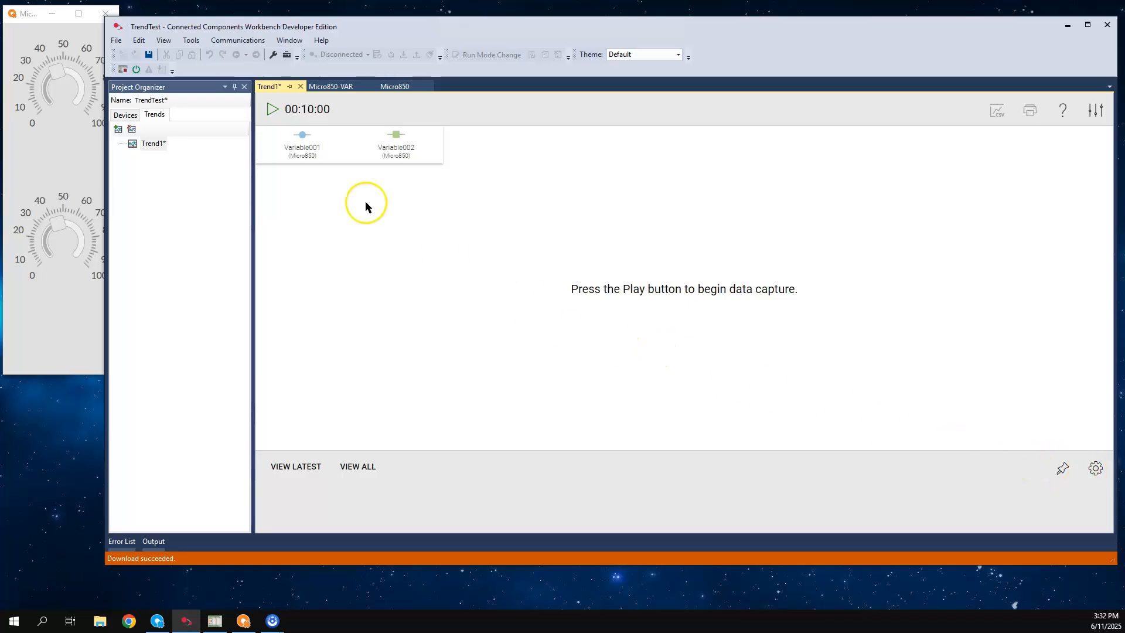
Start the trend capture and turn both knobs until Variable001 is about 74 and Variable002 about 55
{"action": "left_click", "coordinate": [272, 111]}
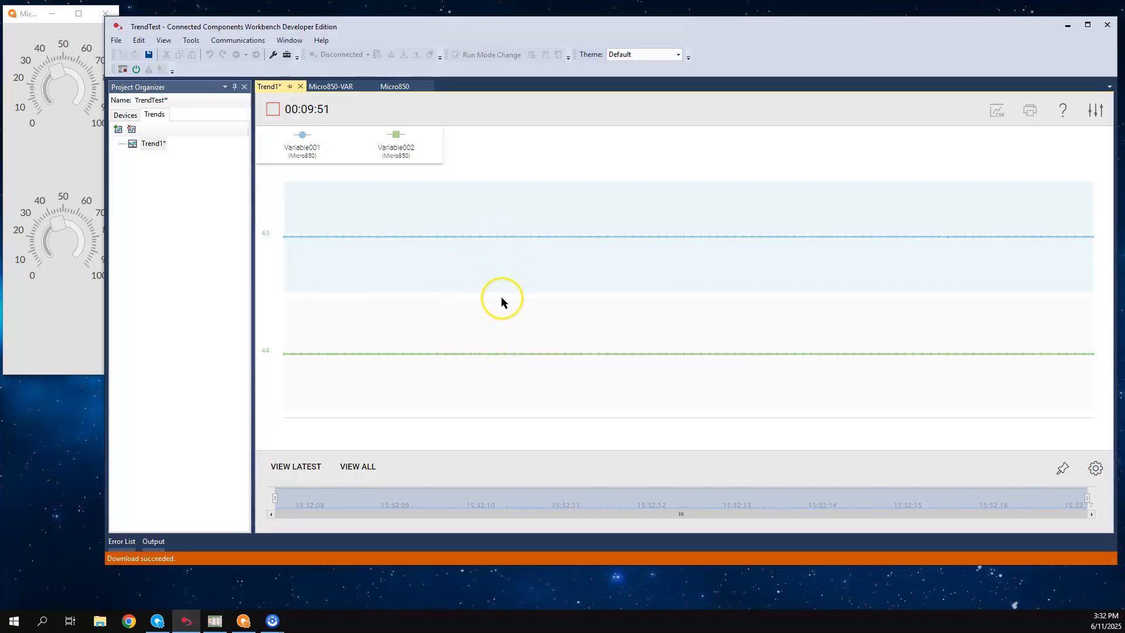
{"action": "left_click_drag", "start_coordinate": [66, 75], "coordinate": [73, 81]}
{"action": "left_click_drag", "start_coordinate": [60, 221], "coordinate": [52, 238]}
{"action": "left_click_drag", "start_coordinate": [61, 82], "coordinate": [77, 87]}
{"action": "left_click_drag", "start_coordinate": [55, 221], "coordinate": [69, 231]}
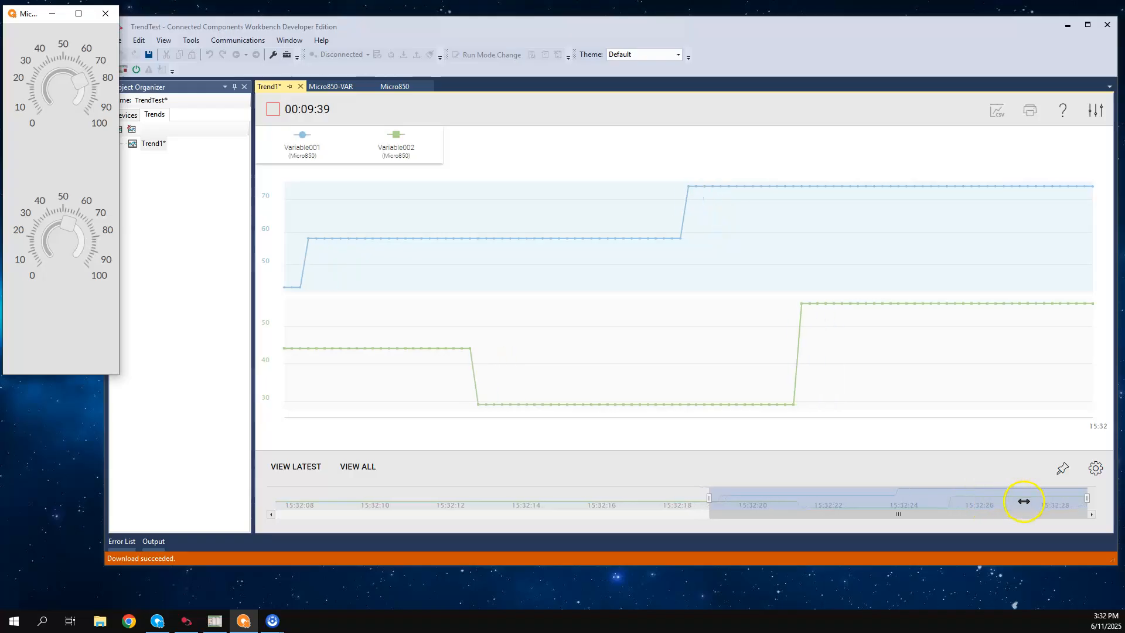
Set the trend's Y-axis layout to Single in the display settings
{"action": "left_click", "coordinate": [1095, 469]}
{"action": "left_click", "coordinate": [1095, 468]}
{"action": "left_click", "coordinate": [979, 418]}
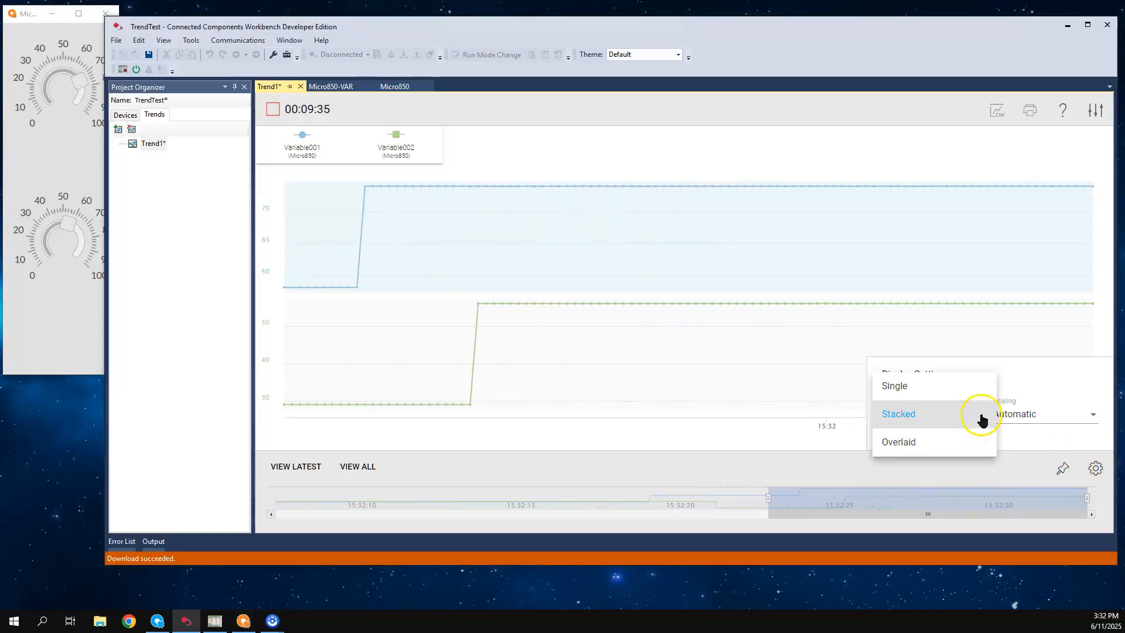
{"action": "left_click", "coordinate": [914, 387]}
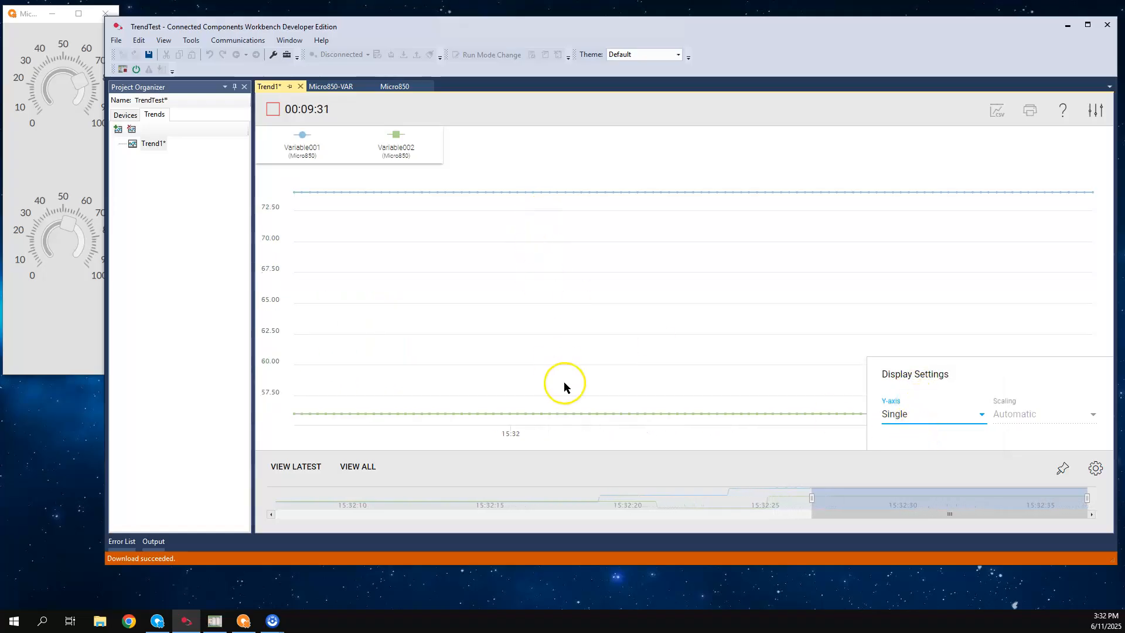
Try the Overlaid Y-axis layout while turning the Variable001 knob to about 37, and return the layout to Single
{"action": "left_click", "coordinate": [980, 420]}
{"action": "left_click", "coordinate": [914, 467]}
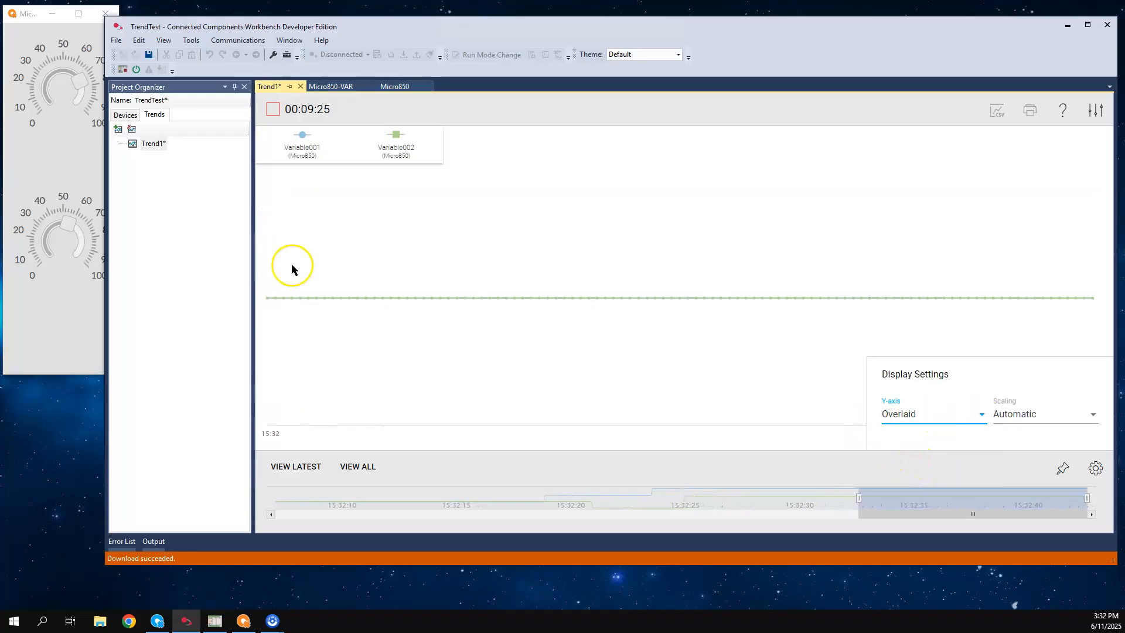
{"action": "left_click_drag", "start_coordinate": [94, 81], "coordinate": [53, 70]}
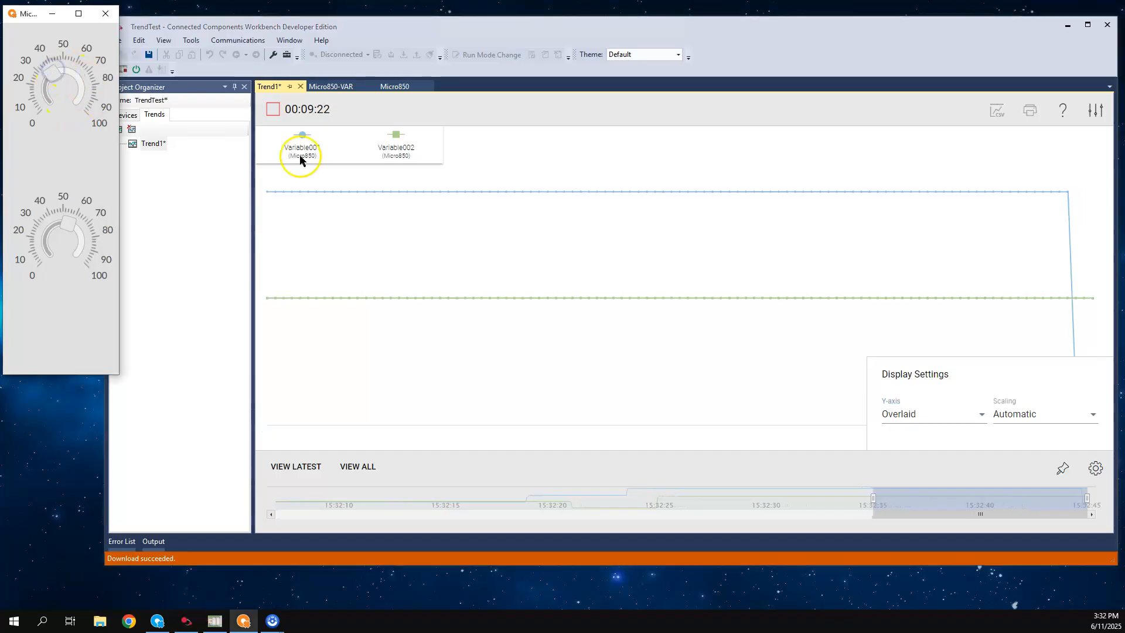
{"action": "left_click", "coordinate": [981, 417]}
{"action": "left_click", "coordinate": [911, 371]}
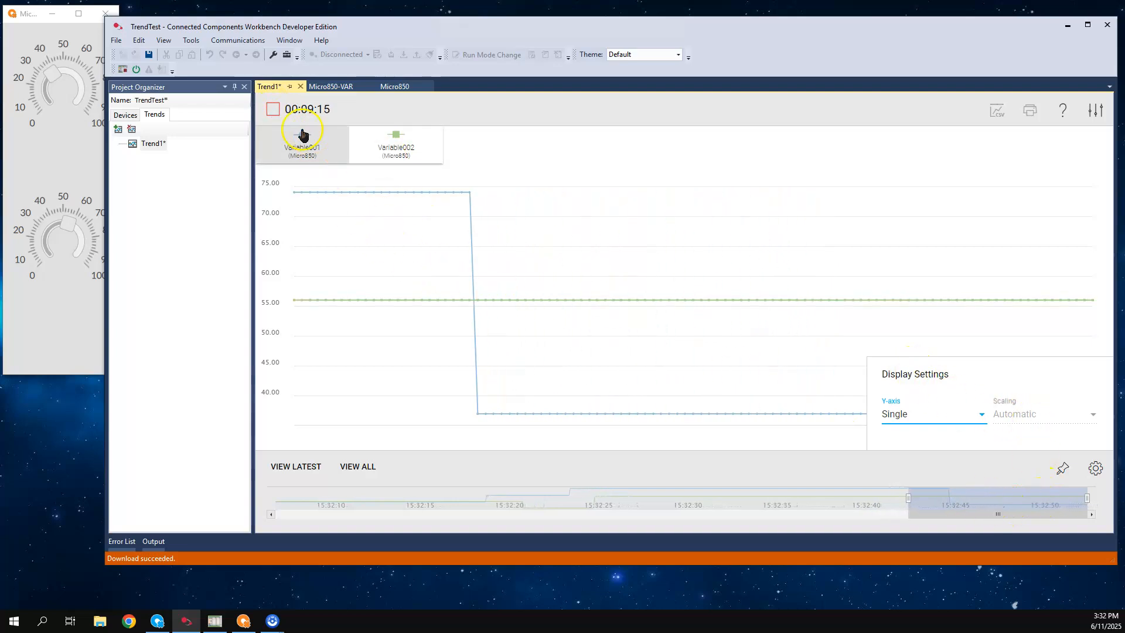
Place a value cursor on the chart and move the time window back to Variable001's drop and forward again
{"action": "left_click", "coordinate": [540, 293]}
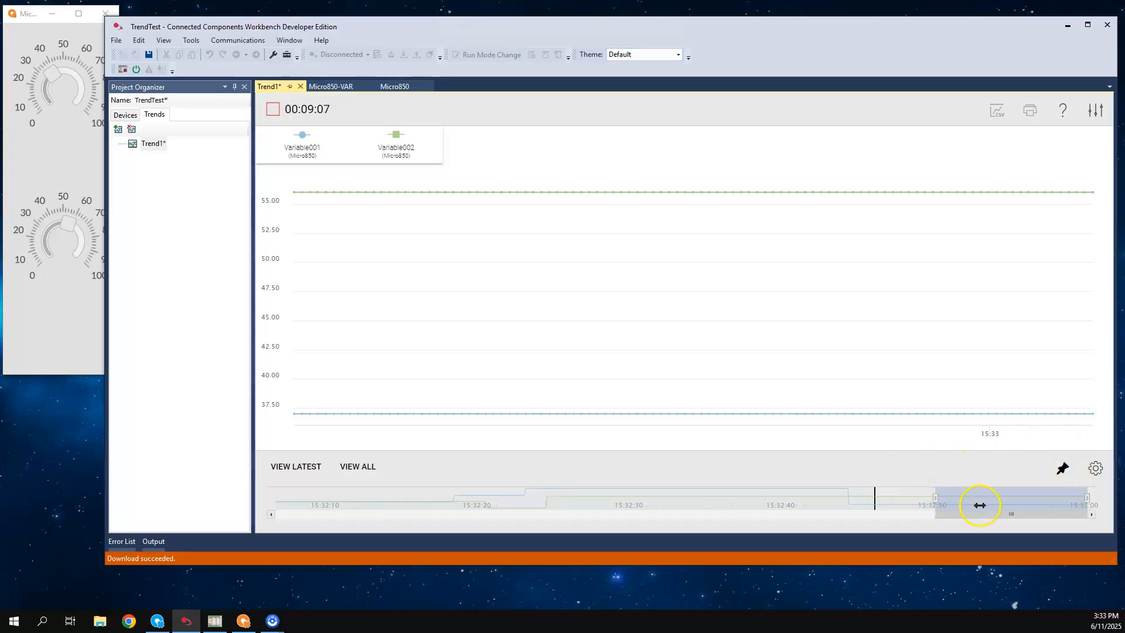
{"action": "left_click_drag", "start_coordinate": [1002, 500], "coordinate": [853, 494]}
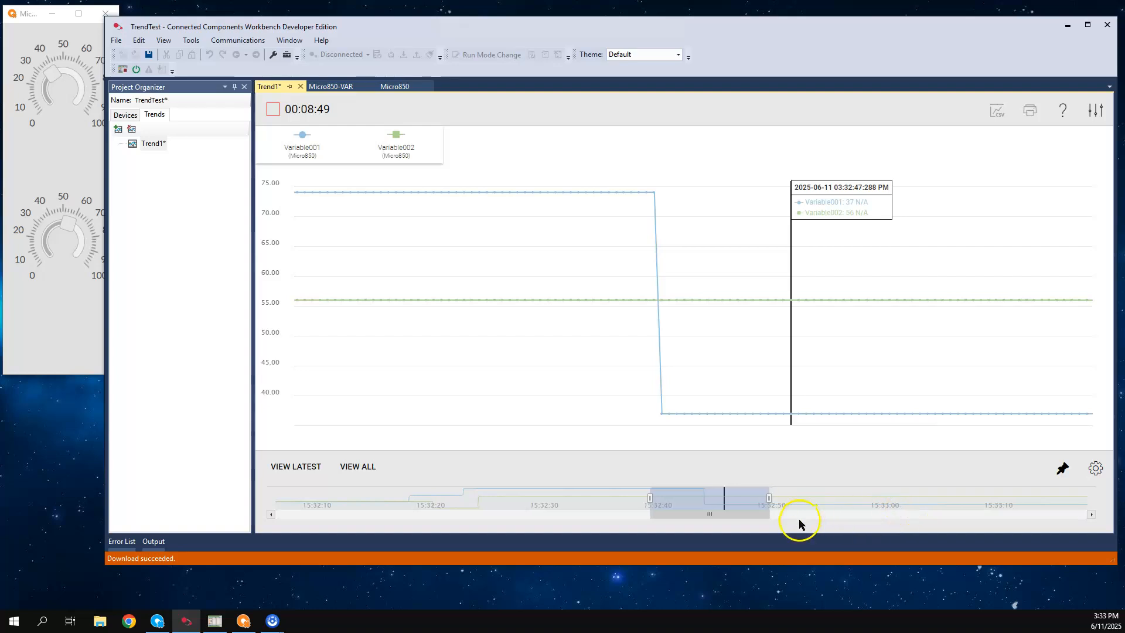
{"action": "left_click_drag", "start_coordinate": [747, 504], "coordinate": [920, 510]}
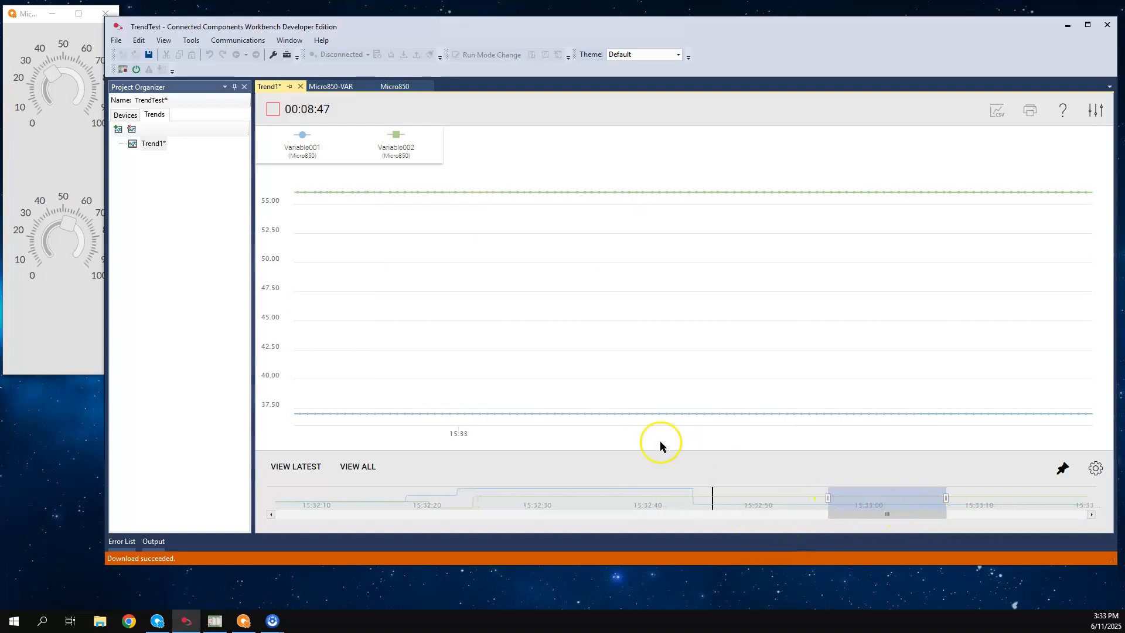
Stop the trend capture and start exporting the trend data to CSV
{"action": "left_click", "coordinate": [273, 111]}
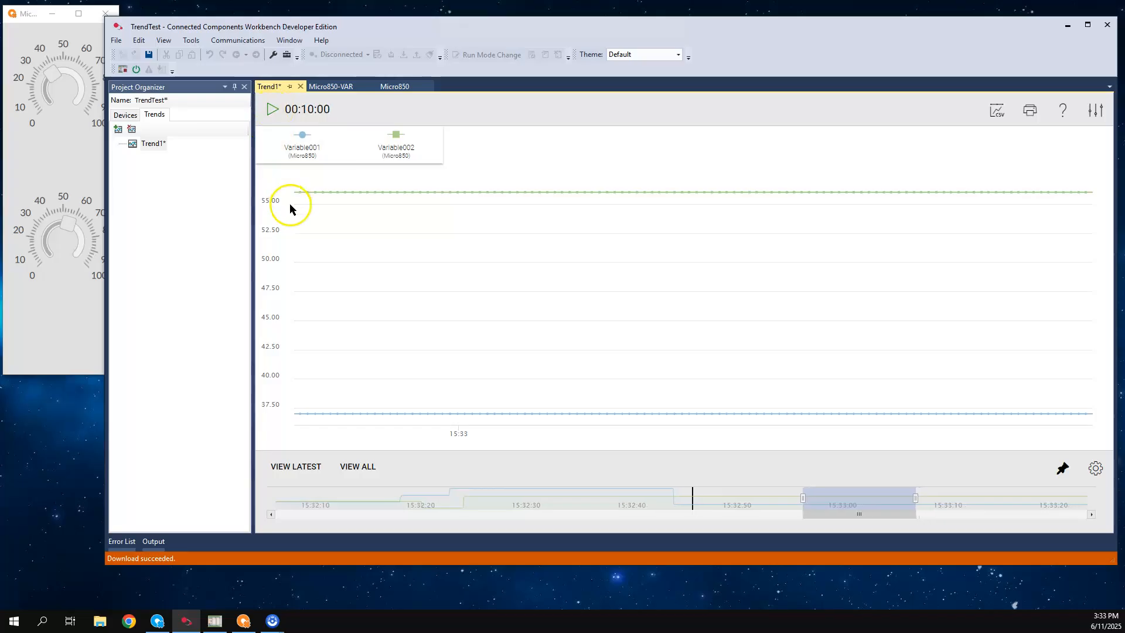
{"action": "left_click", "coordinate": [999, 116]}
Add a second trend to the project and confirm its properties without adding any traces
{"action": "left_click", "coordinate": [118, 131]}
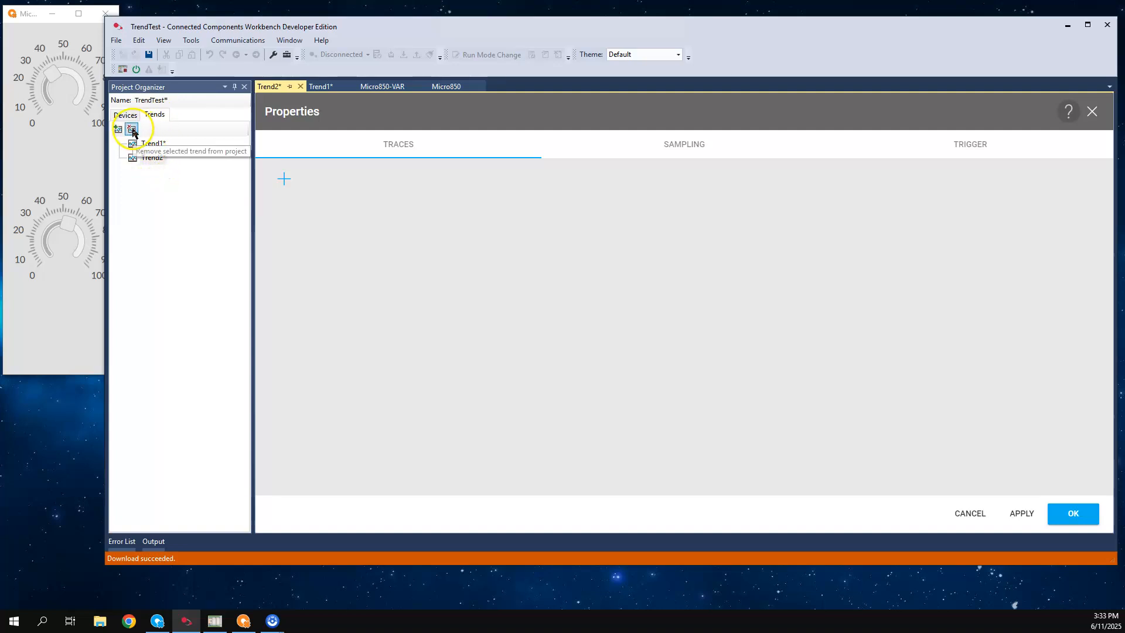
{"action": "left_click", "coordinate": [144, 158]}
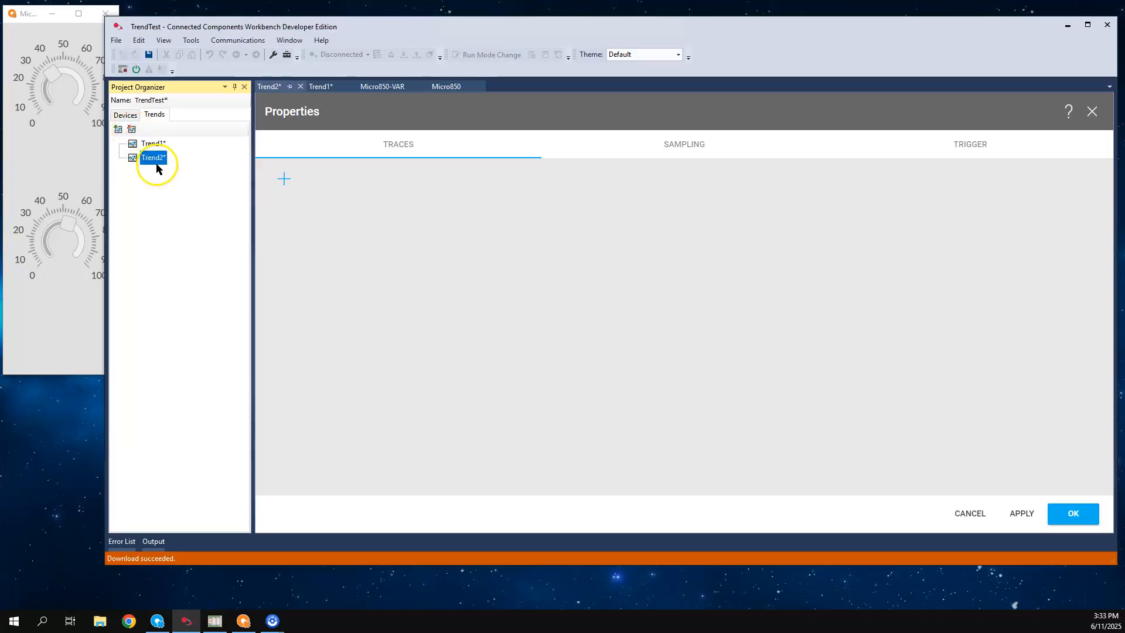
{"action": "left_click", "coordinate": [1073, 514]}
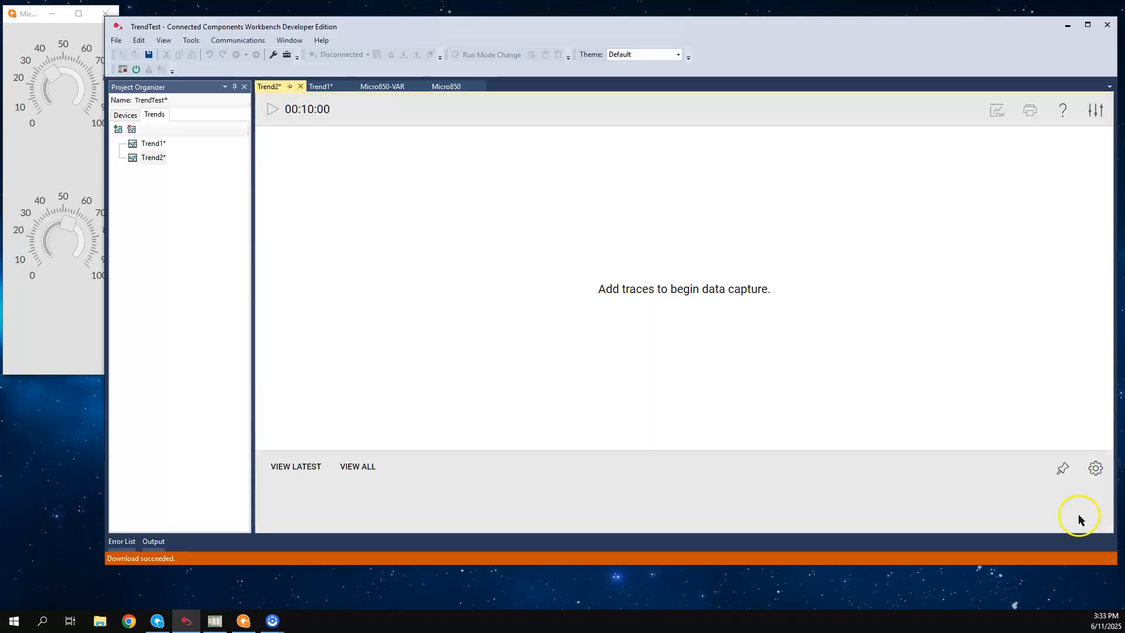
Disconnect the project from the Micro850 controller and leave the toolbar customization unchanged
{"action": "left_click", "coordinate": [146, 160]}
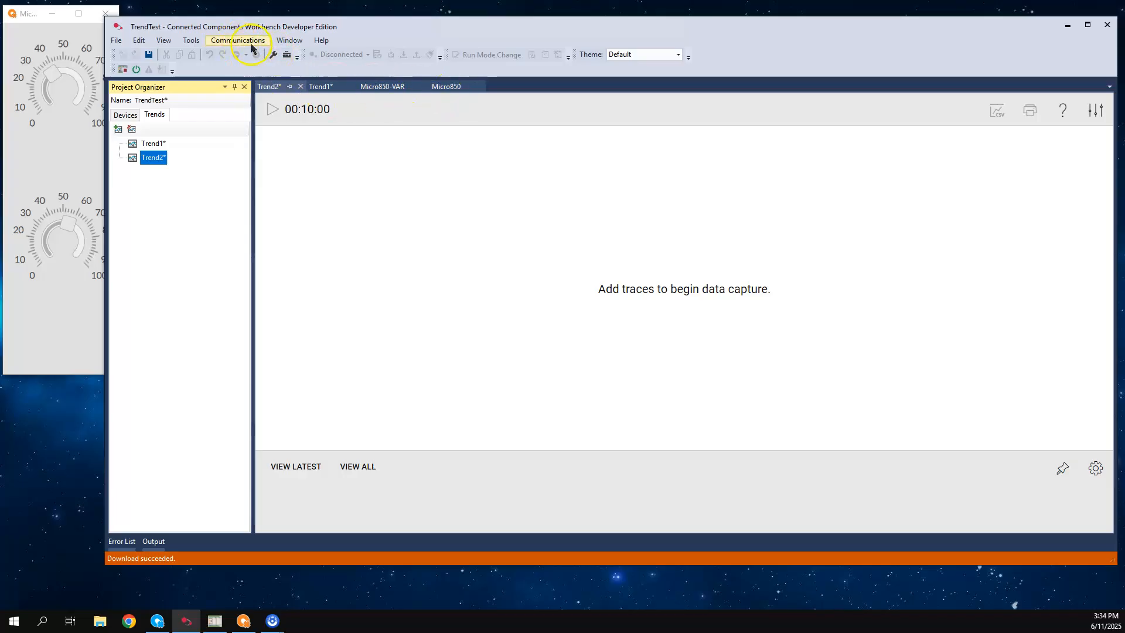
{"action": "left_click", "coordinate": [342, 54]}
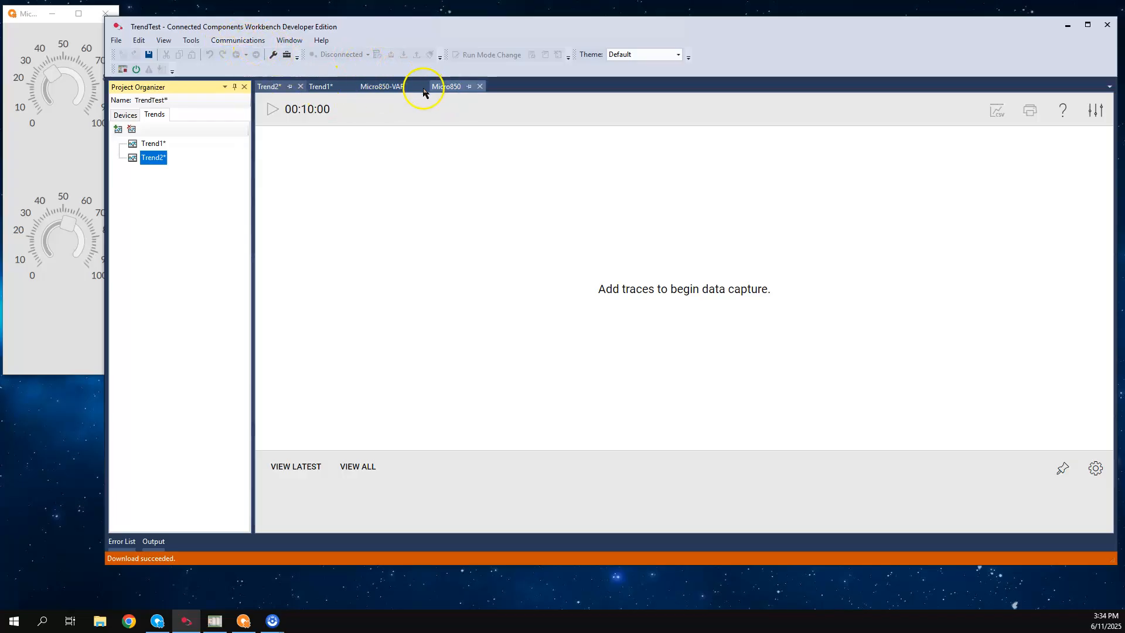
{"action": "left_click", "coordinate": [125, 115]}
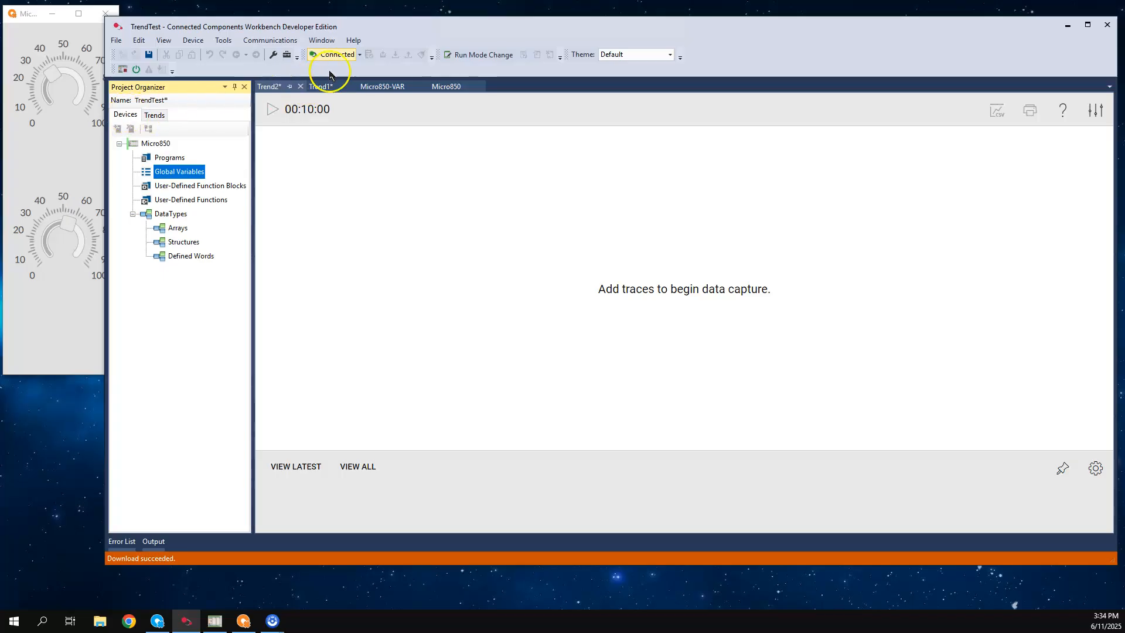
{"action": "left_click", "coordinate": [360, 55]}
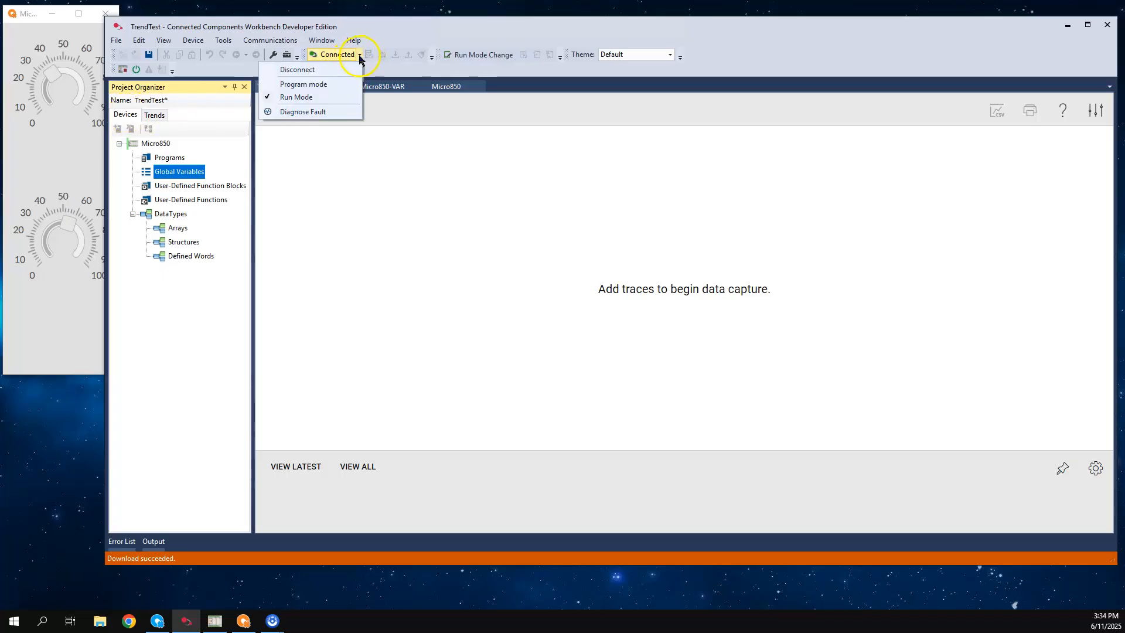
{"action": "double_click", "coordinate": [317, 72]}
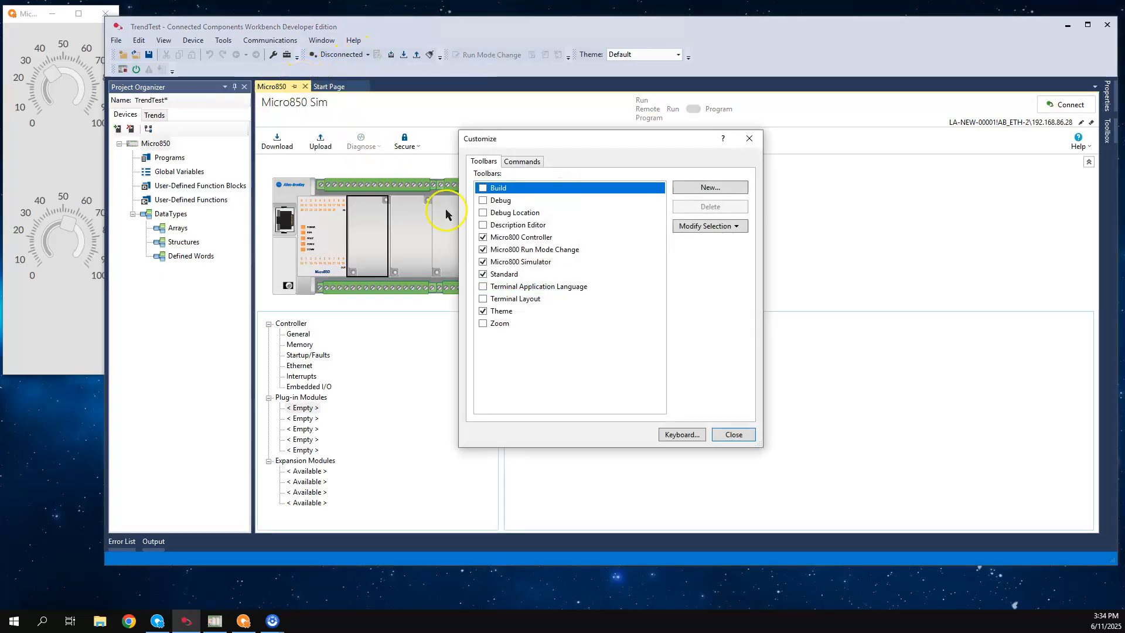
{"action": "left_click", "coordinate": [738, 438]}
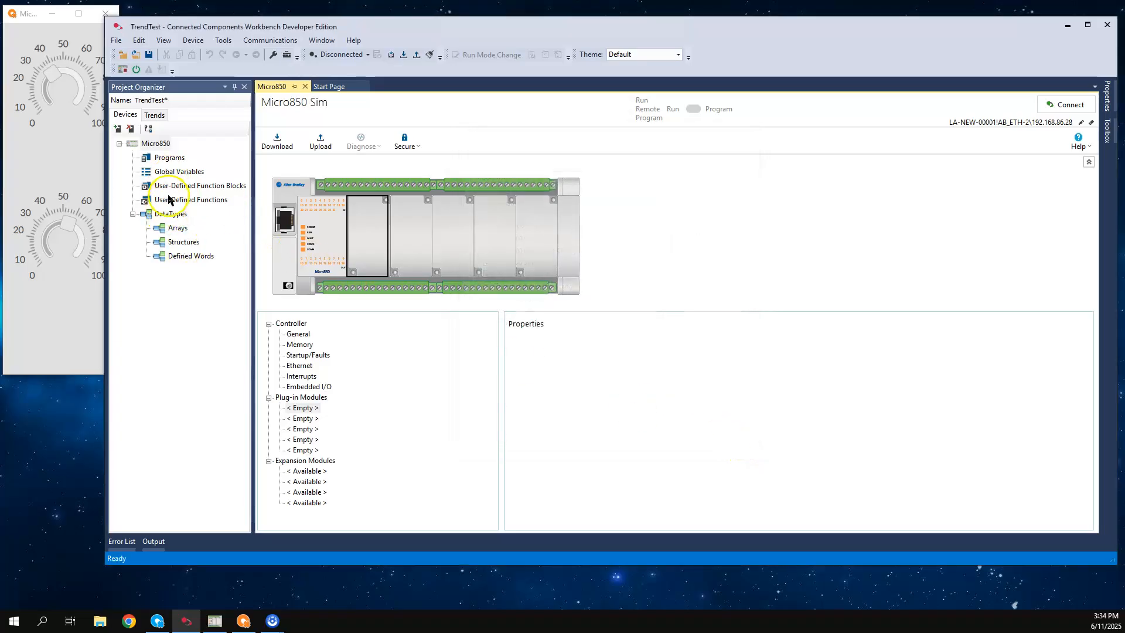
Remove Trend2 from the project's trends and confirm the removal
{"action": "left_click", "coordinate": [153, 115]}
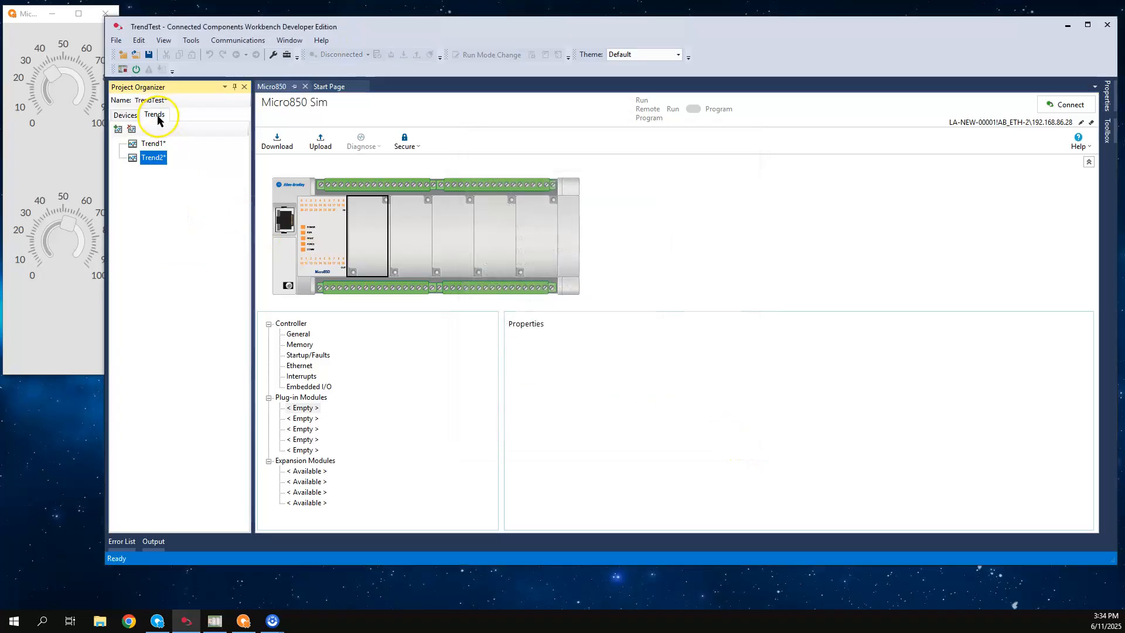
{"action": "left_click", "coordinate": [131, 129]}
{"action": "left_click", "coordinate": [567, 351]}
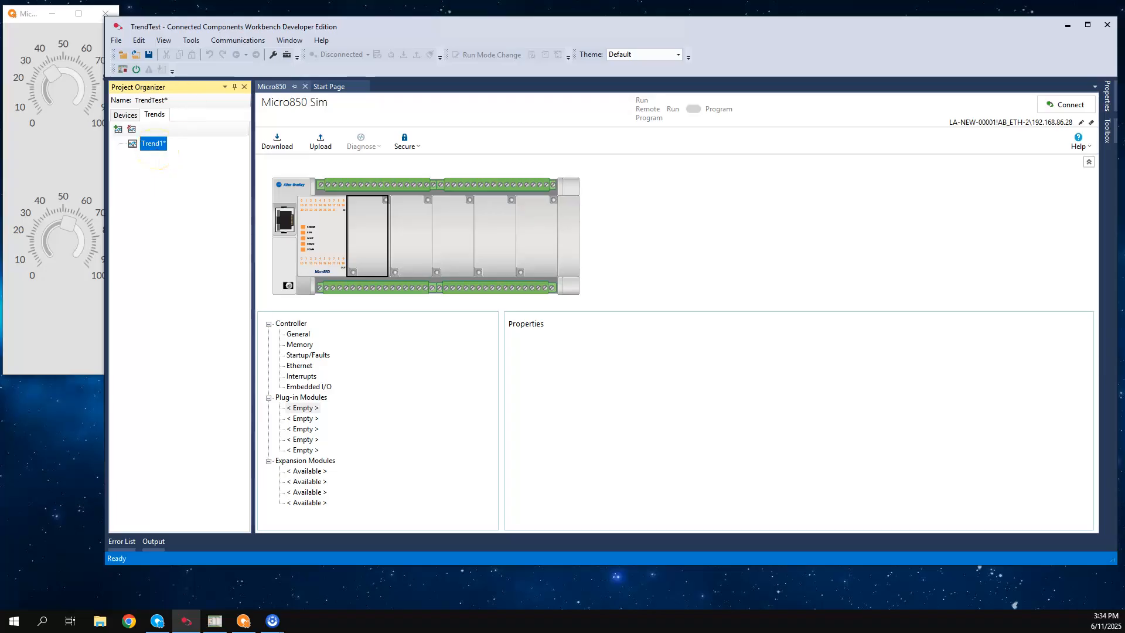
Reconnect to the Micro850 controller and reopen Trend1
{"action": "left_click", "coordinate": [125, 115]}
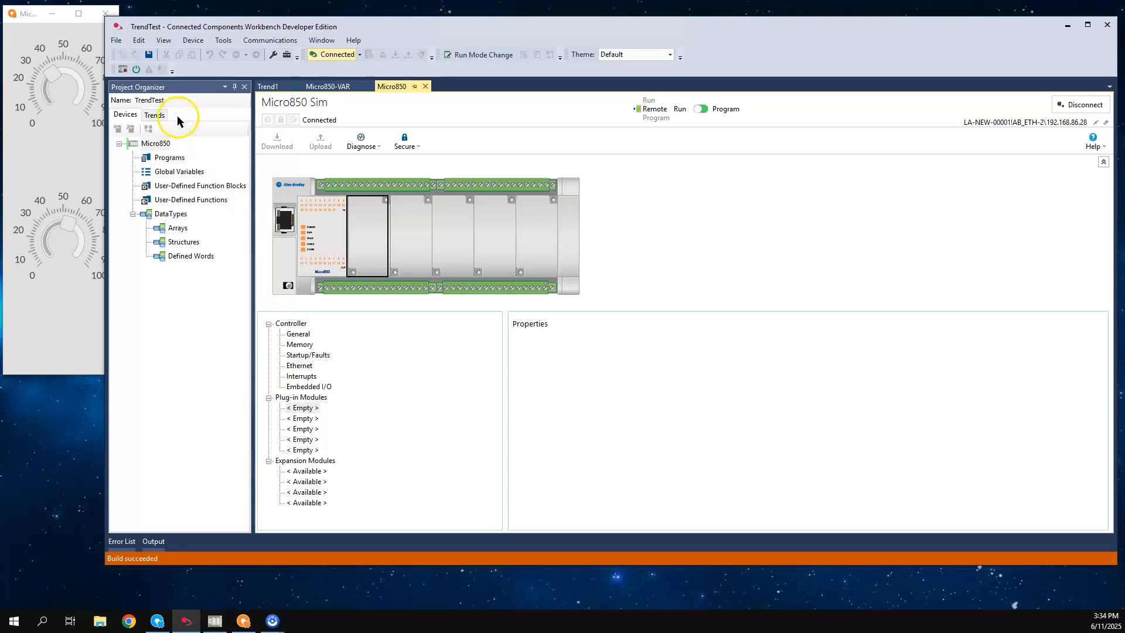
{"action": "left_click", "coordinate": [155, 115]}
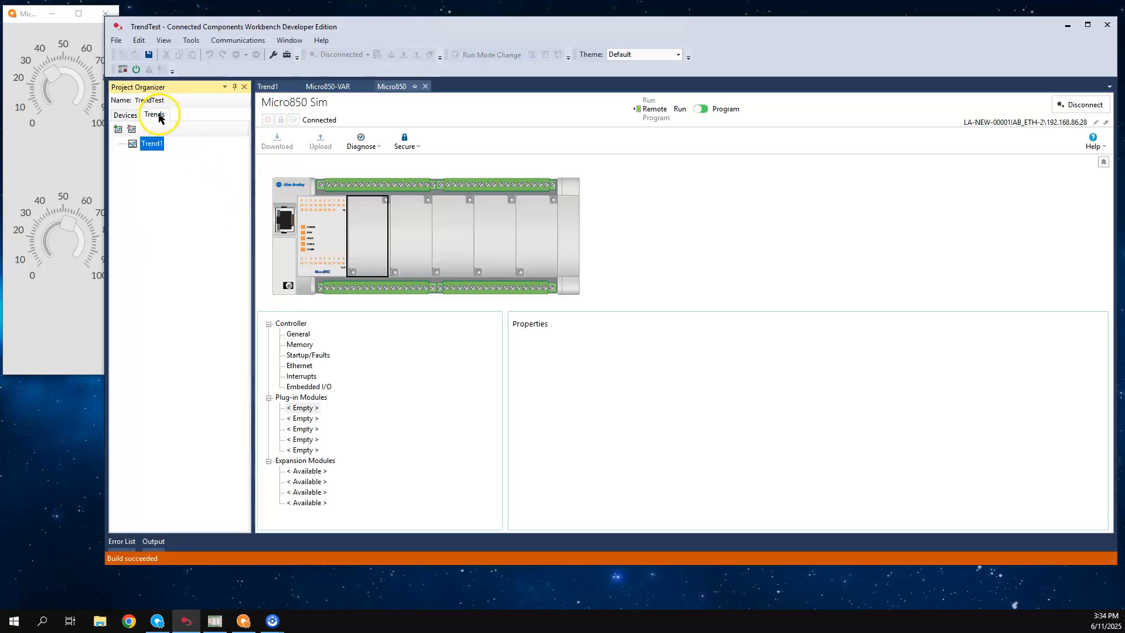
{"action": "double_click", "coordinate": [153, 146]}
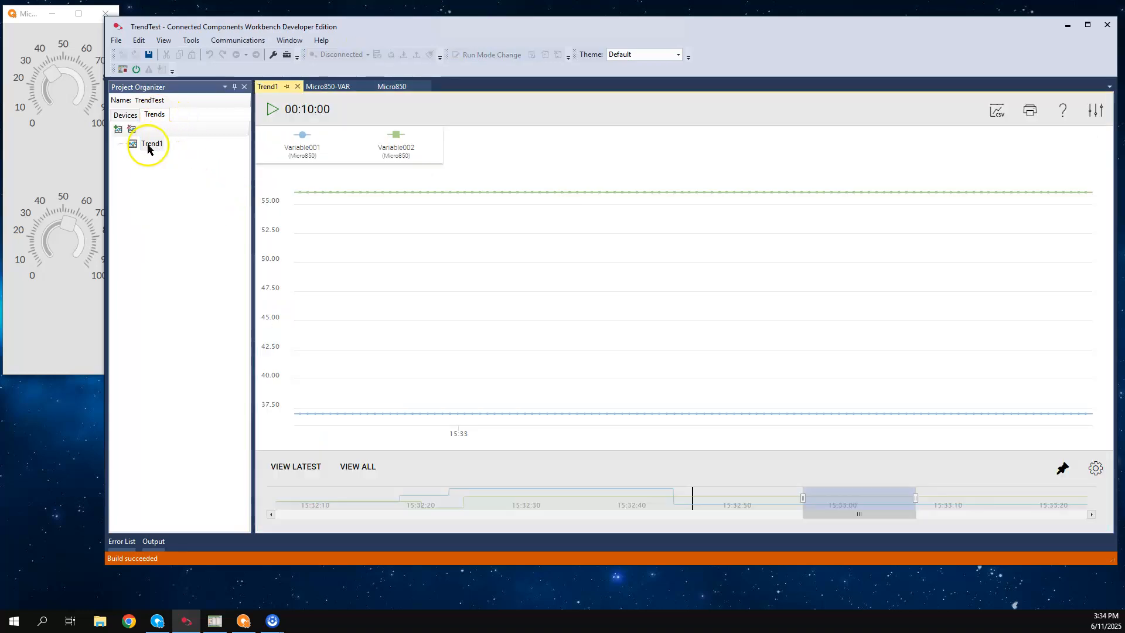
Start the Trend1 capture and turn the knobs until Variable001 is about 69 and Variable002 about 25
{"action": "left_click", "coordinate": [278, 120]}
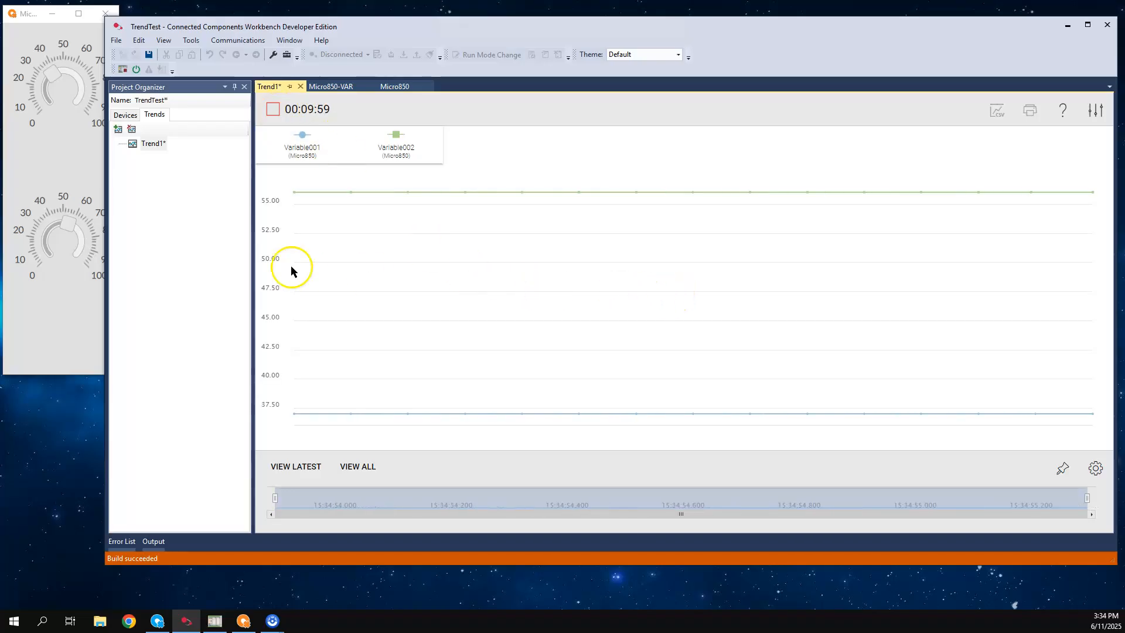
{"action": "left_click_drag", "start_coordinate": [54, 74], "coordinate": [81, 78]}
{"action": "left_click_drag", "start_coordinate": [69, 223], "coordinate": [54, 237]}
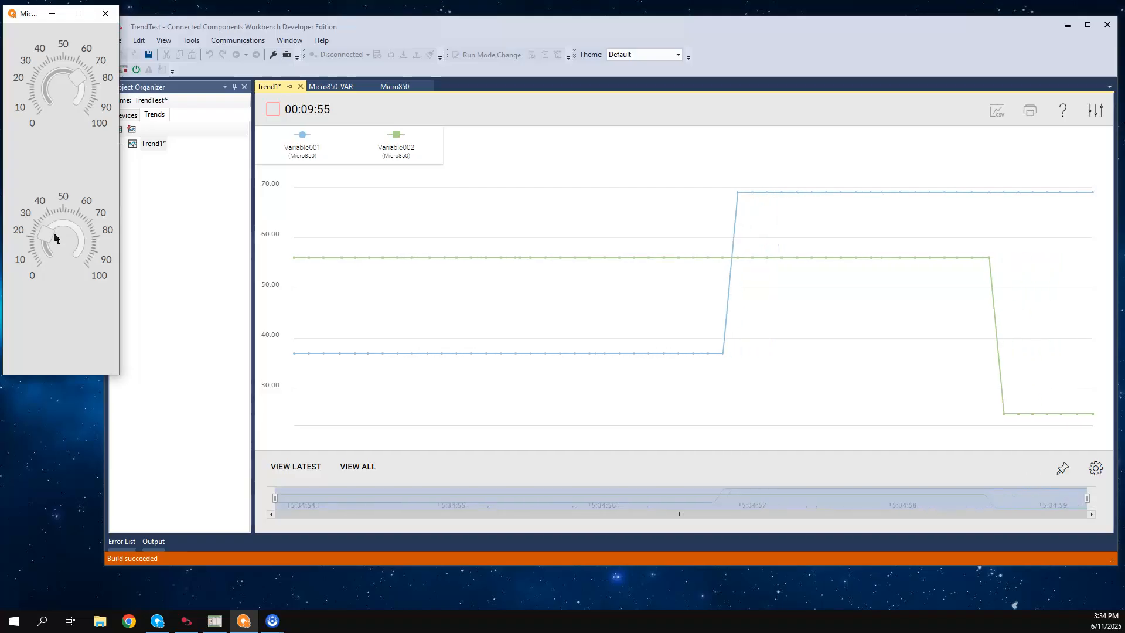
{"action": "left_click", "coordinate": [303, 30]}
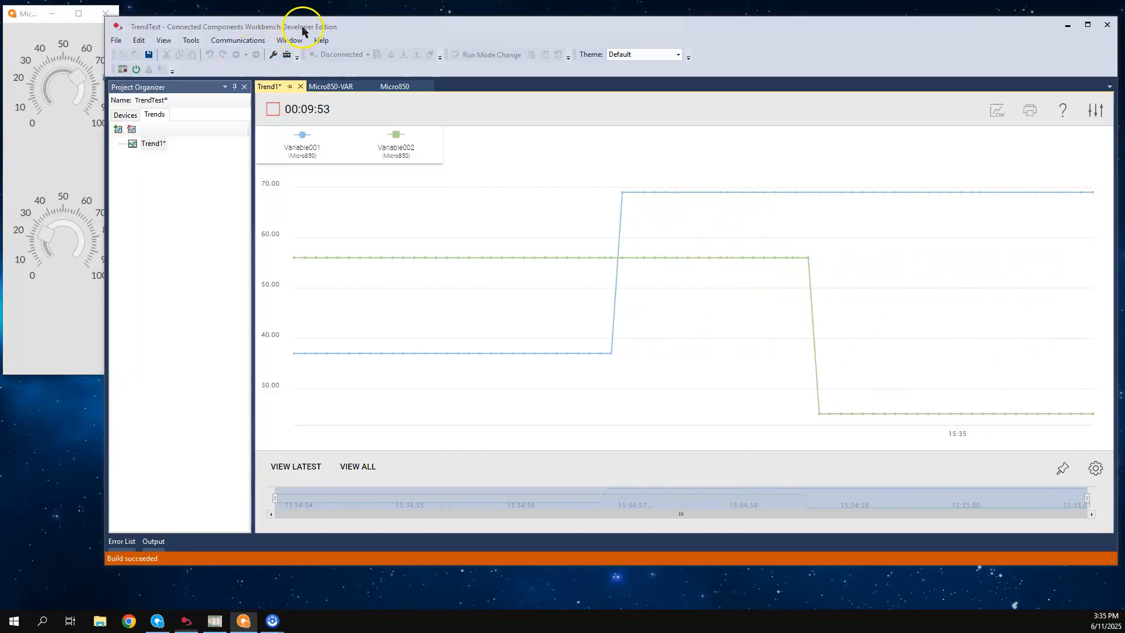